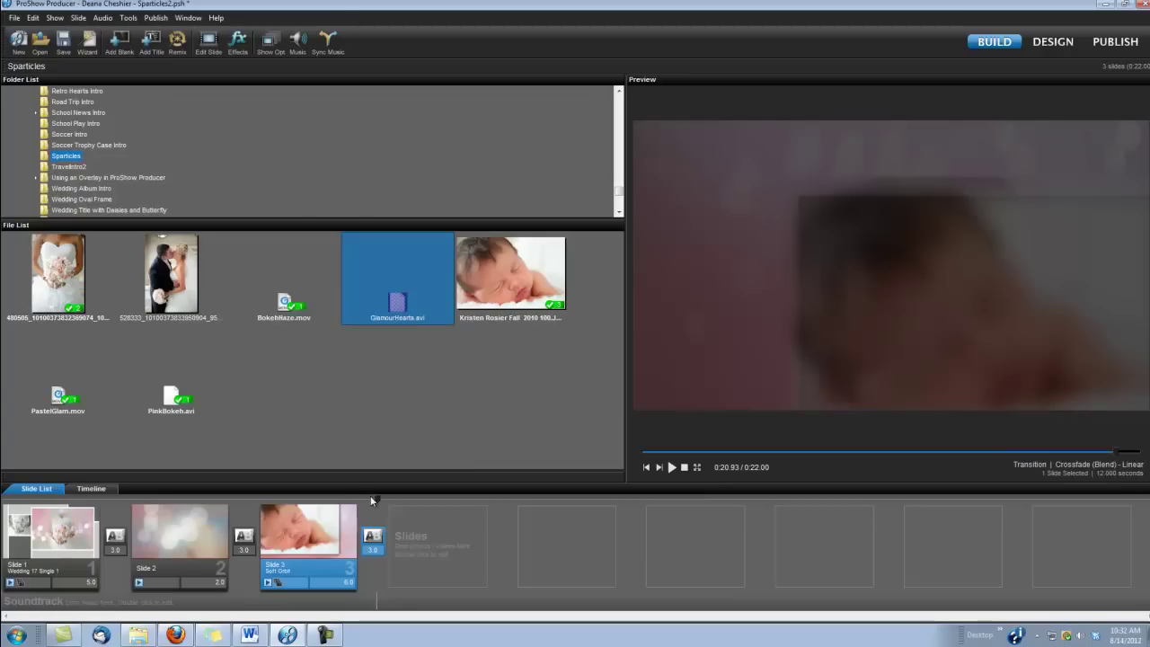
Select all three existing slides, Slide 1 through Slide 3
{"action": "left_click", "coordinate": [46, 531]}
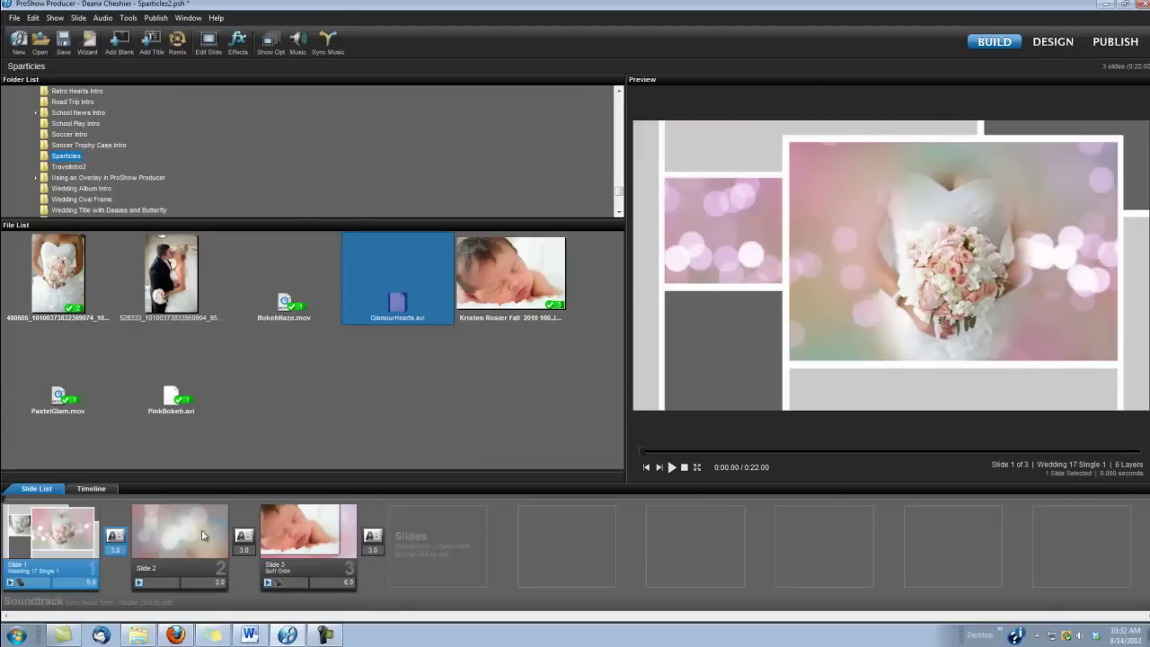
{"action": "left_click", "coordinate": [302, 540], "text": "shift"}
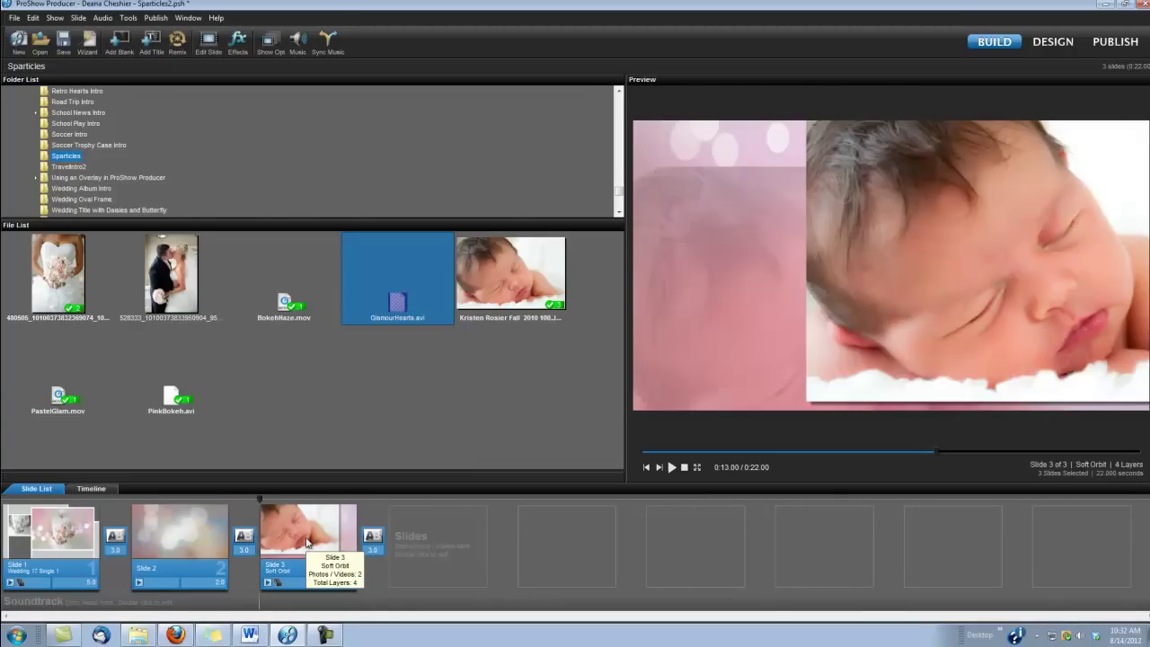
Delete the old slides and add the bride photo as Slide 1 lasting 5.0 seconds
{"action": "key", "text": "Delete"}
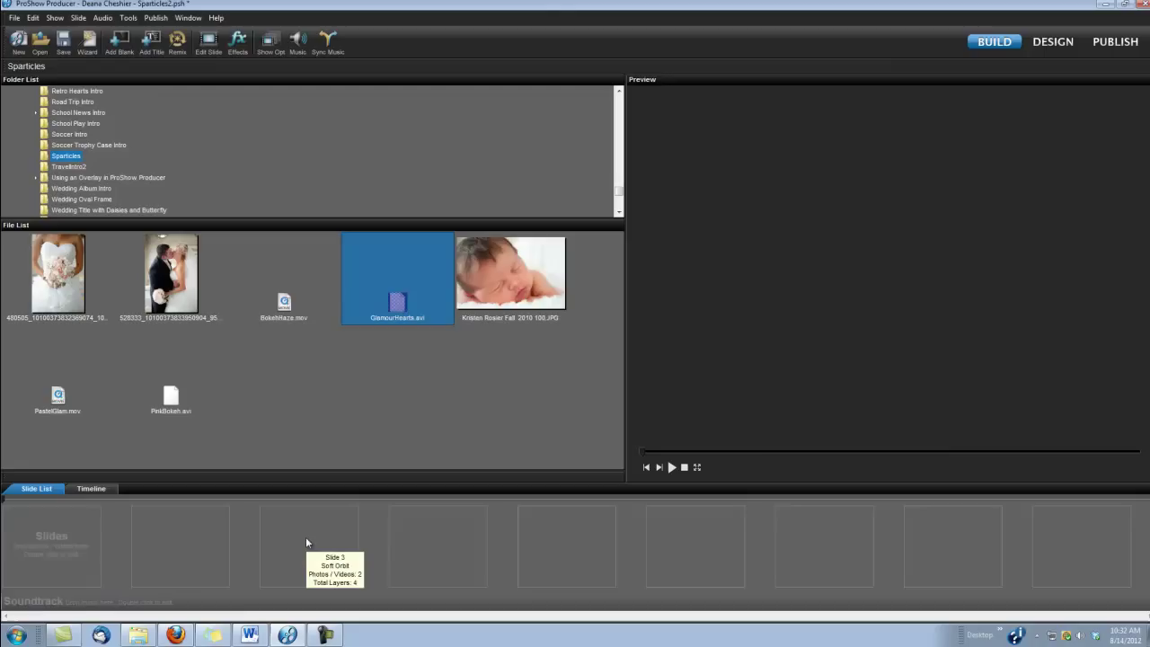
{"action": "left_click", "coordinate": [58, 279]}
{"action": "left_click_drag", "start_coordinate": [55, 282], "coordinate": [32, 534]}
{"action": "left_click", "coordinate": [92, 582]}
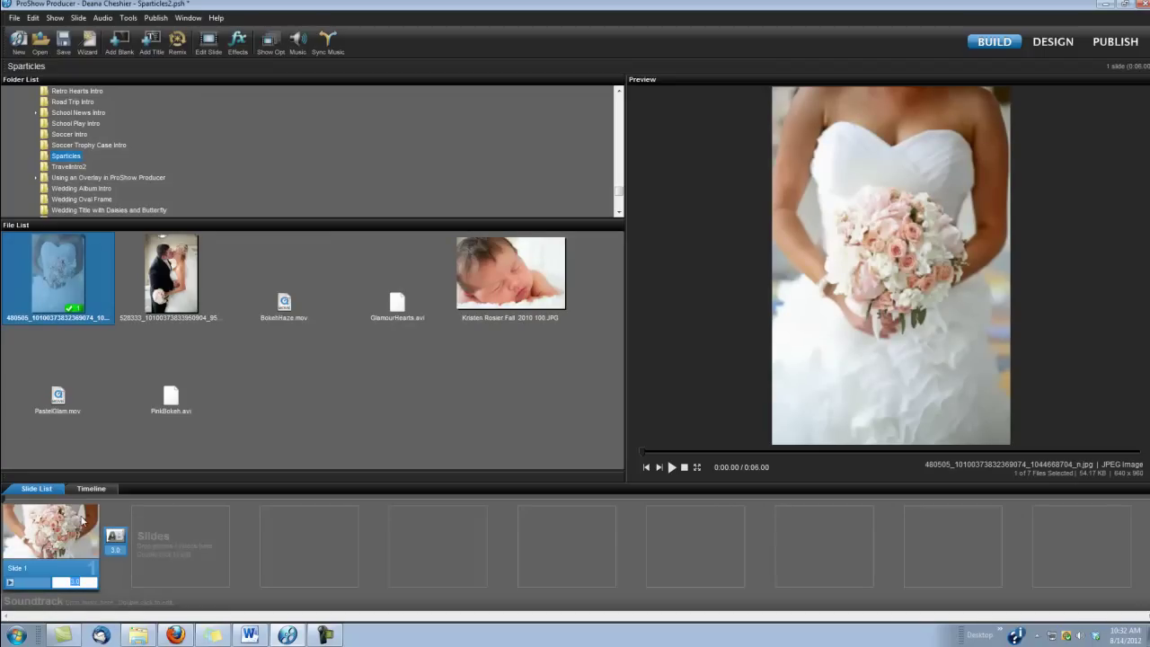
{"action": "key", "text": "Return"}
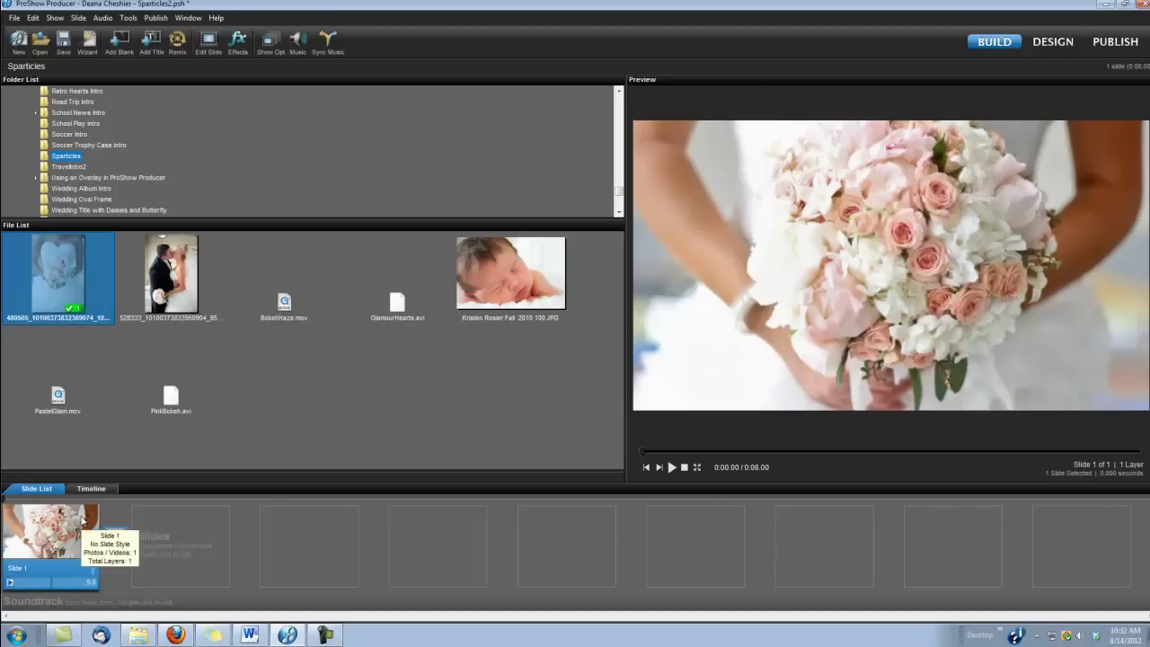
In Slide 1's options, add PastelGlam.mov as layer 2 beneath the bride photo
{"action": "double_click", "coordinate": [46, 537]}
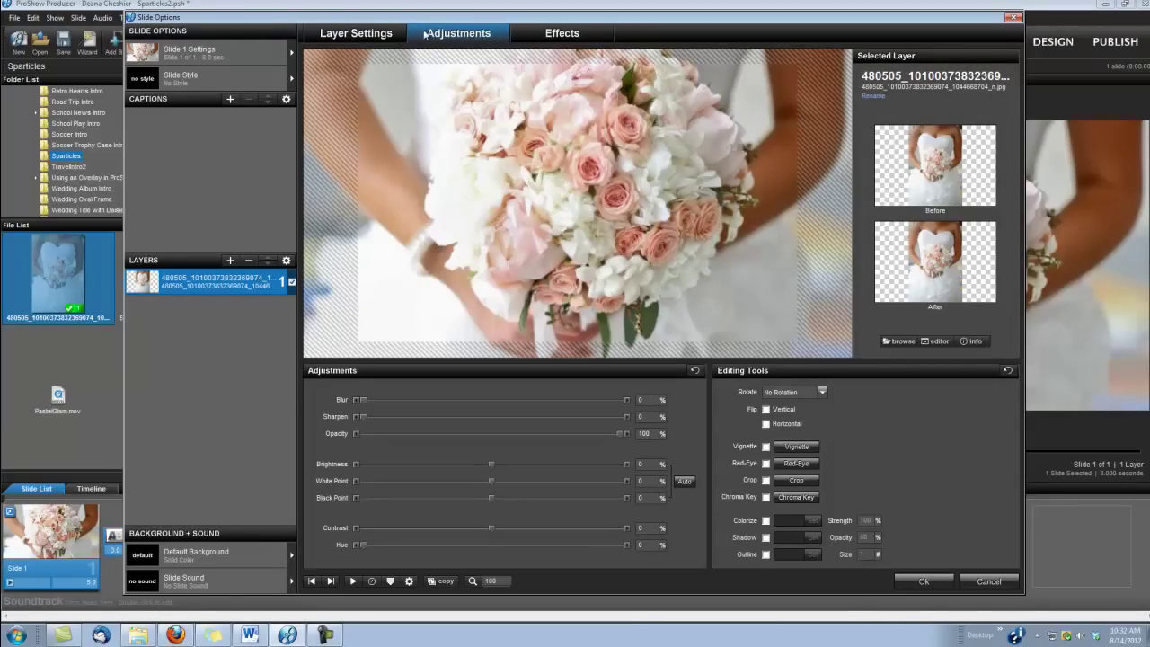
{"action": "left_click_drag", "start_coordinate": [377, 20], "coordinate": [619, 18]}
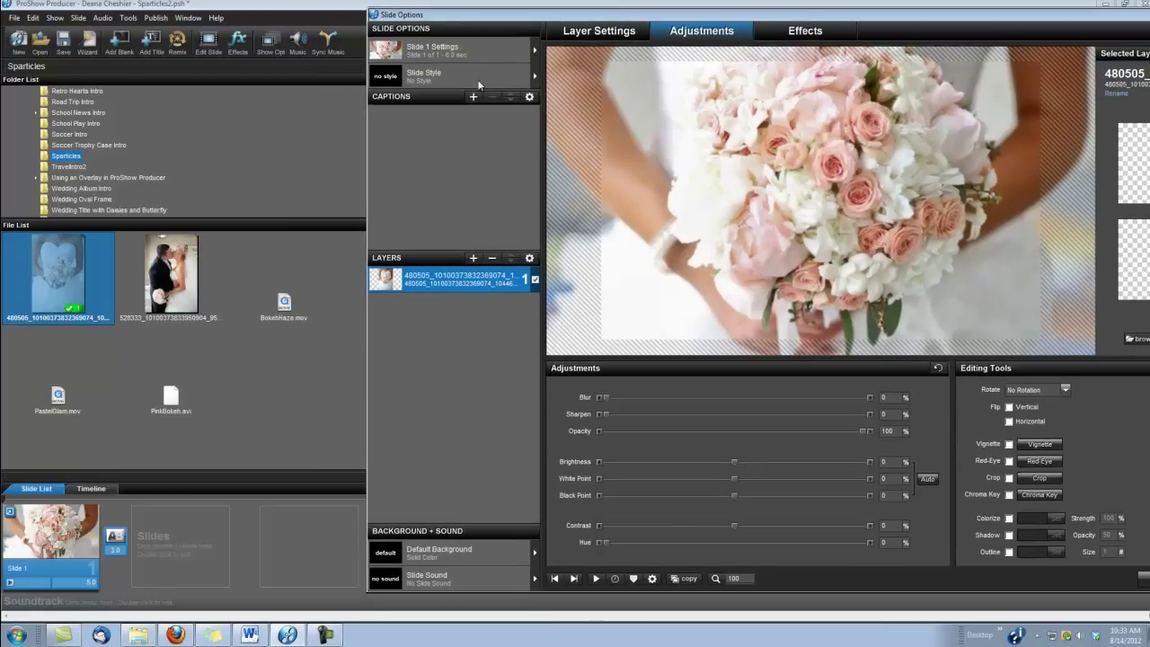
{"action": "left_click", "coordinate": [59, 400]}
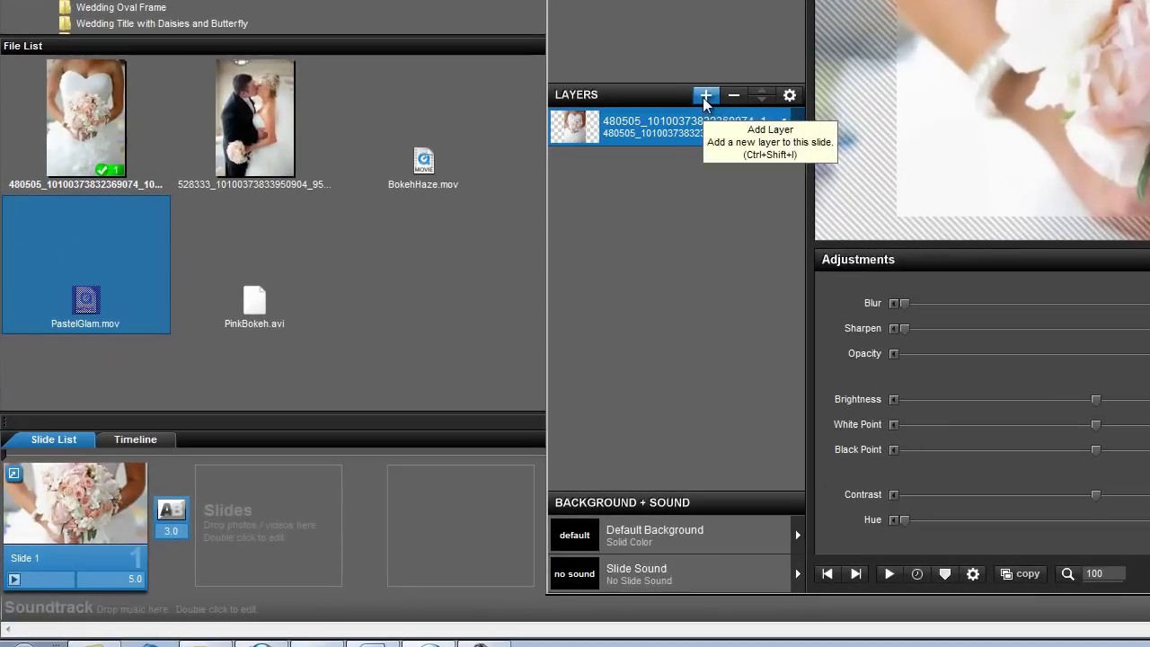
{"action": "left_click", "coordinate": [475, 257]}
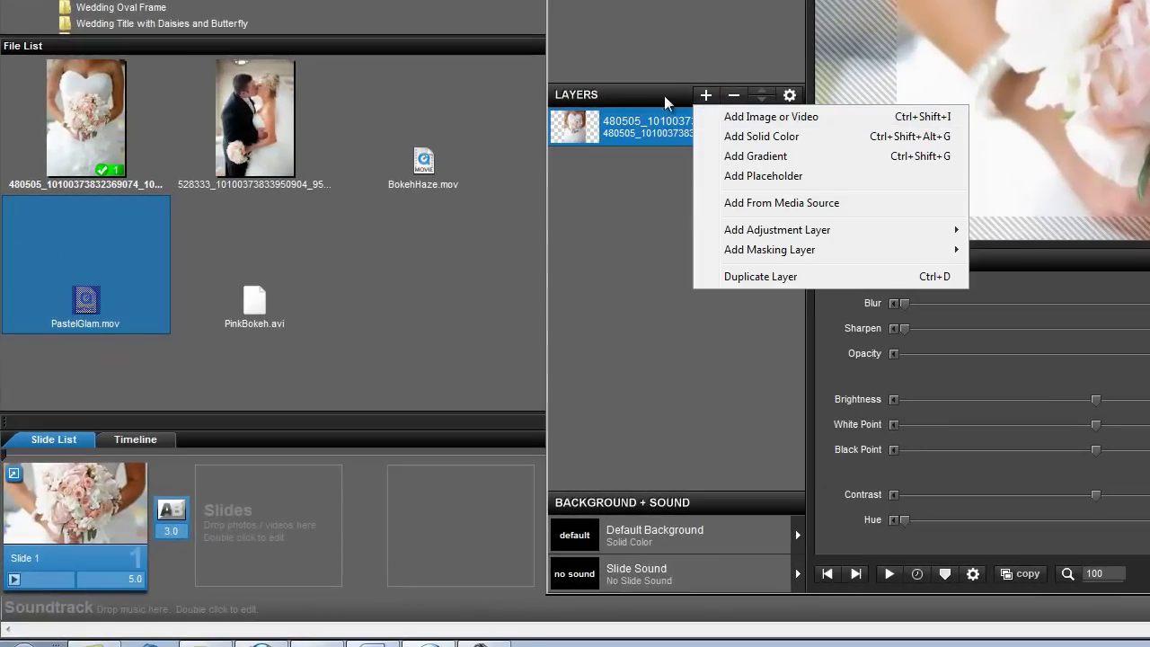
{"action": "left_click", "coordinate": [135, 291]}
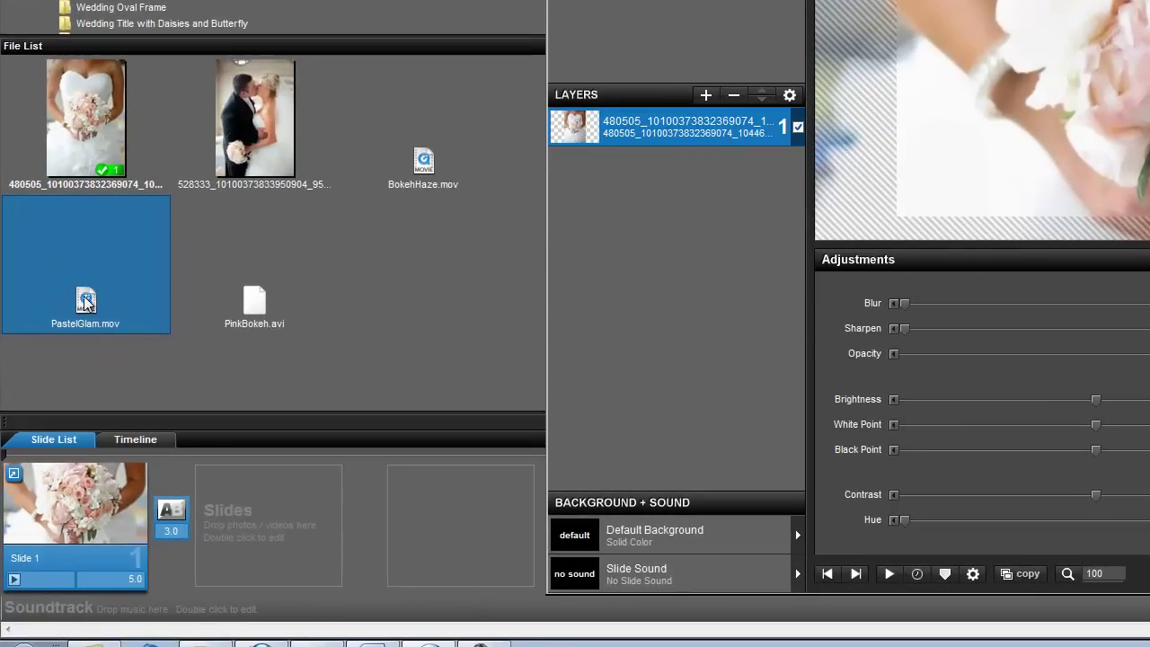
{"action": "left_click_drag", "start_coordinate": [85, 297], "coordinate": [576, 171]}
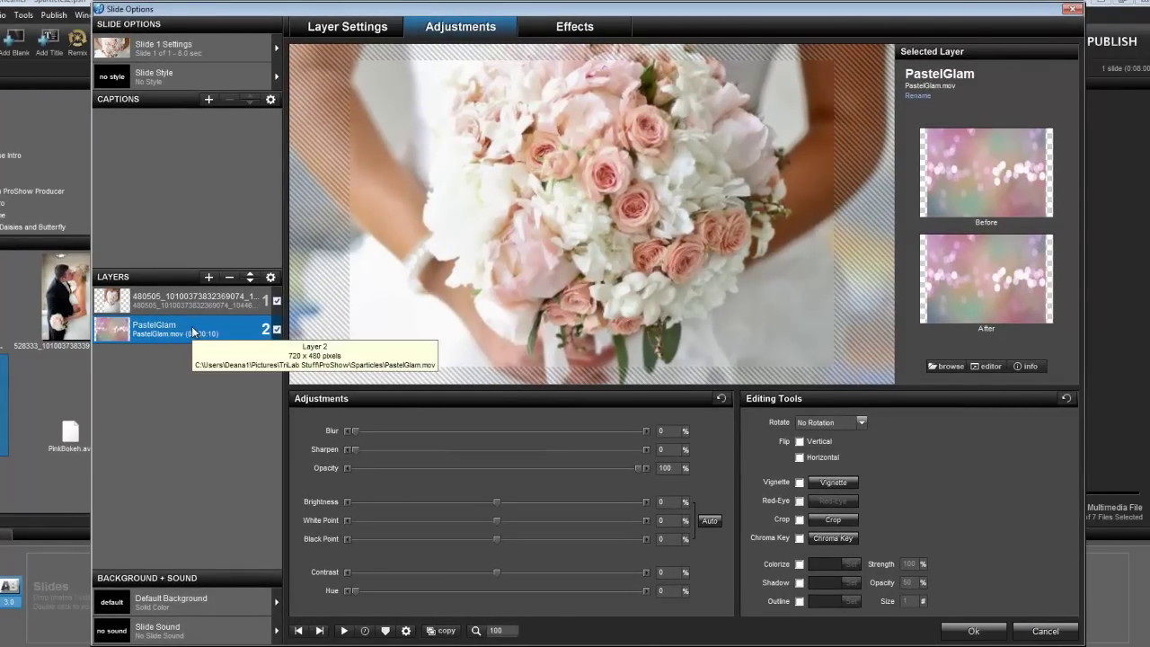
Change the PastelGlam layer's Layer Setup aspect from Auto to 16:9
{"action": "left_click", "coordinate": [346, 33]}
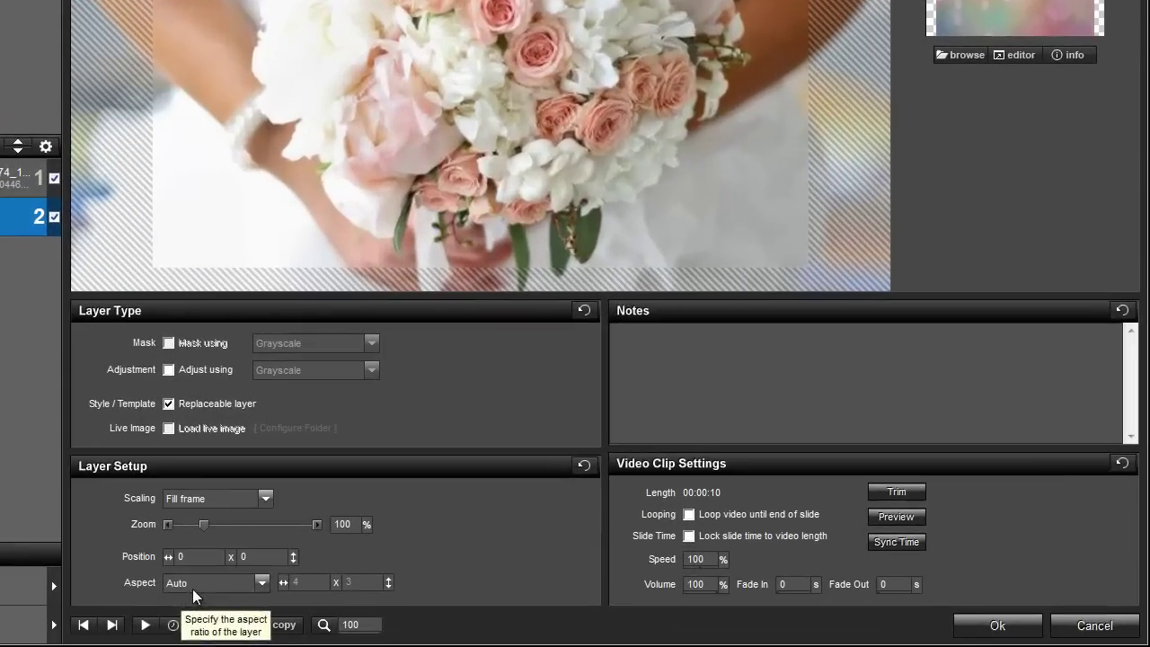
{"action": "left_click", "coordinate": [264, 583]}
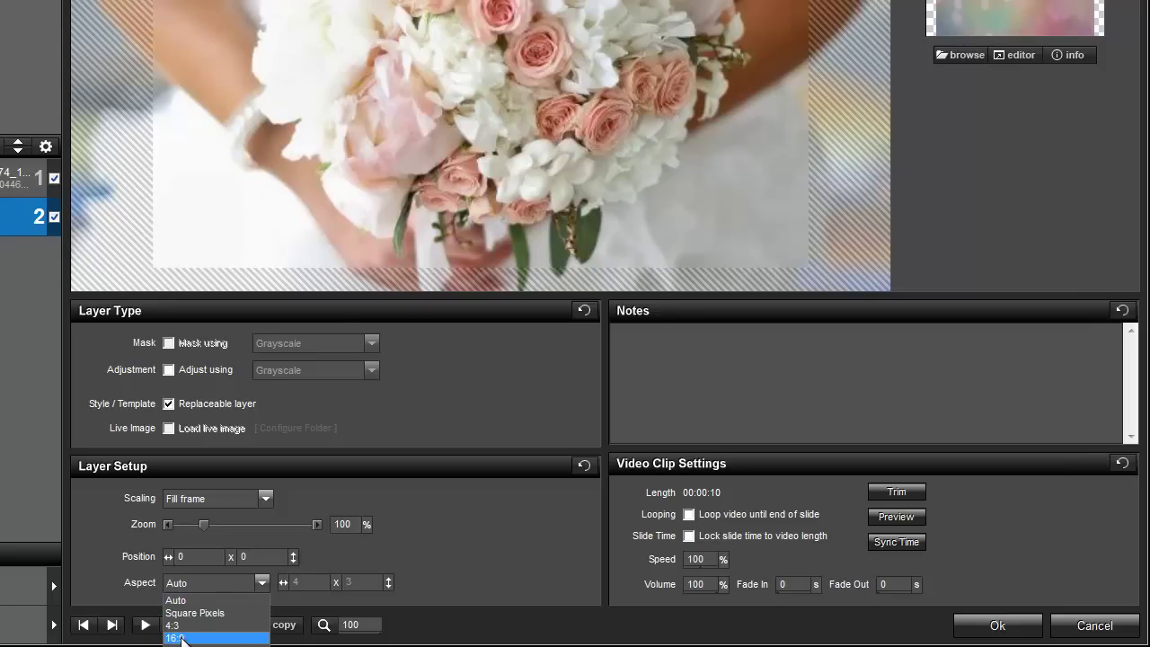
{"action": "left_click", "coordinate": [182, 638]}
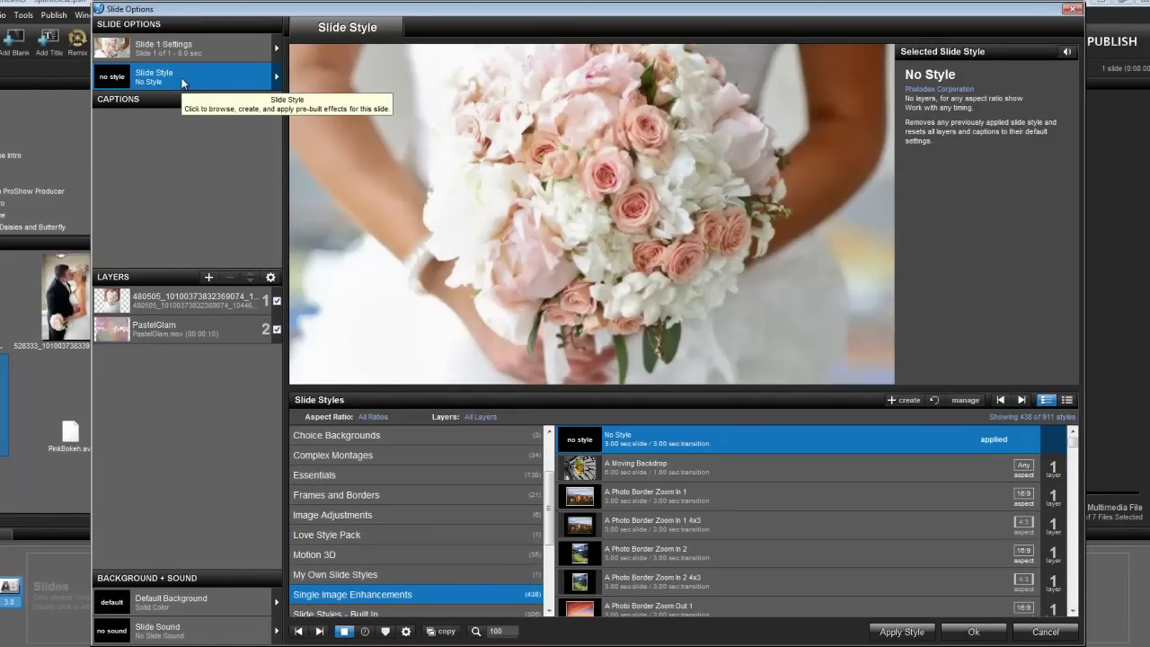
Apply the StylePack - Weddings style 'Wedding 17 Single 1' to Slide 1
{"action": "scroll", "coordinate": [413, 521], "scroll_direction": "down", "scroll_amount": 2}
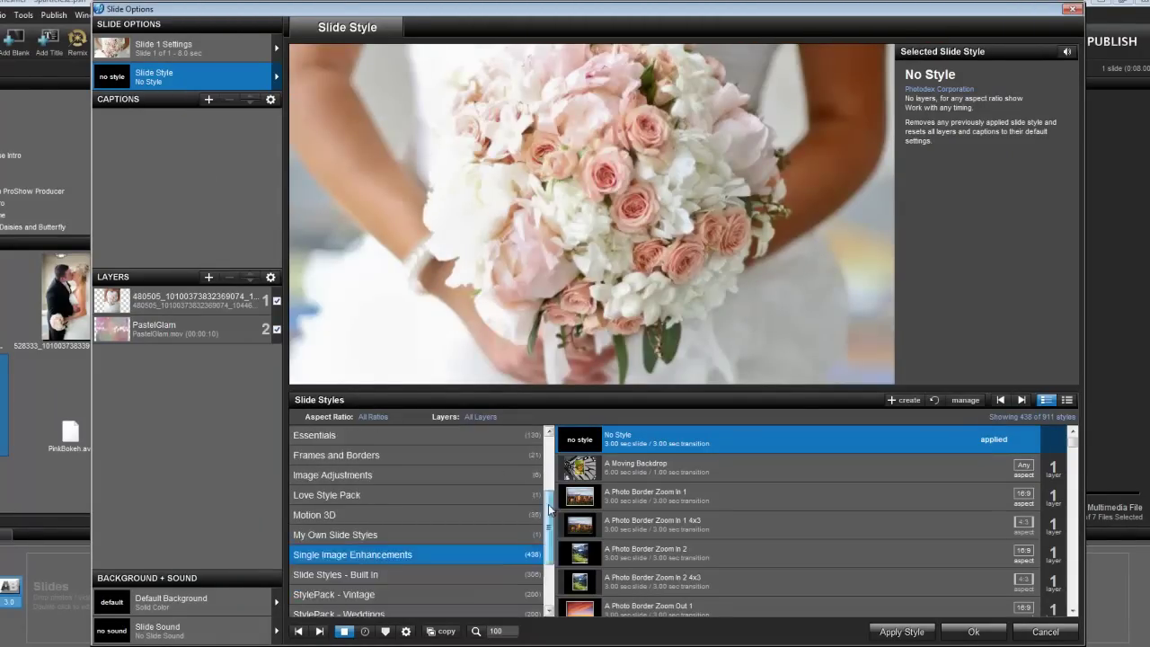
{"action": "left_click", "coordinate": [379, 536]}
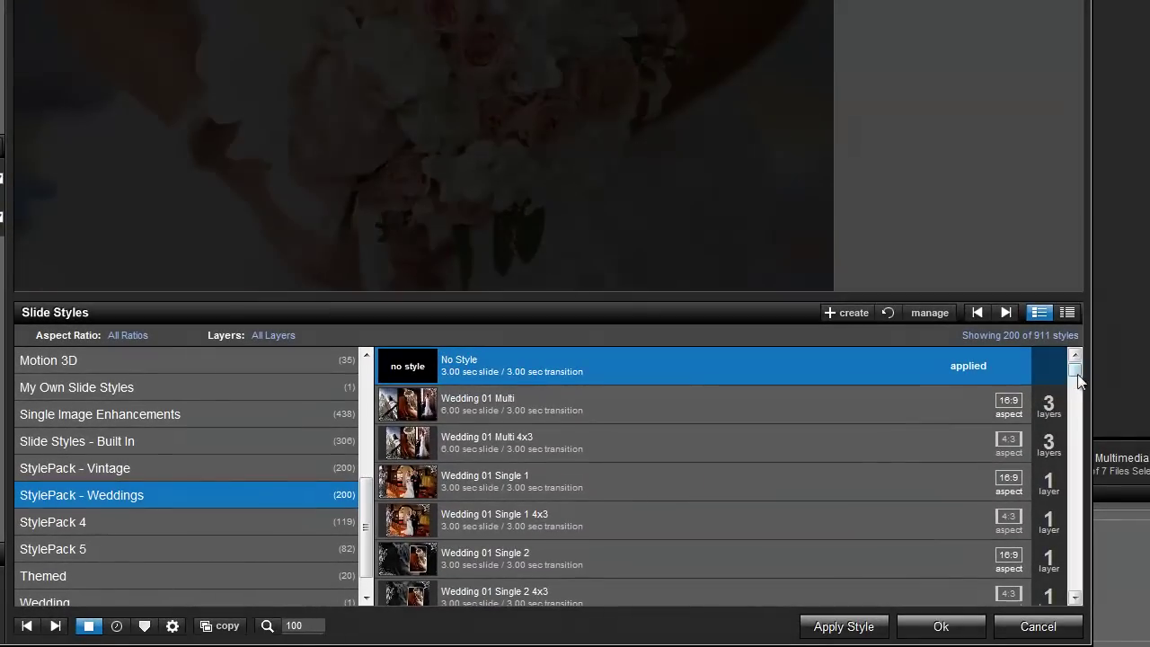
{"action": "left_click_drag", "start_coordinate": [1078, 375], "coordinate": [1093, 511]}
{"action": "left_click", "coordinate": [486, 480]}
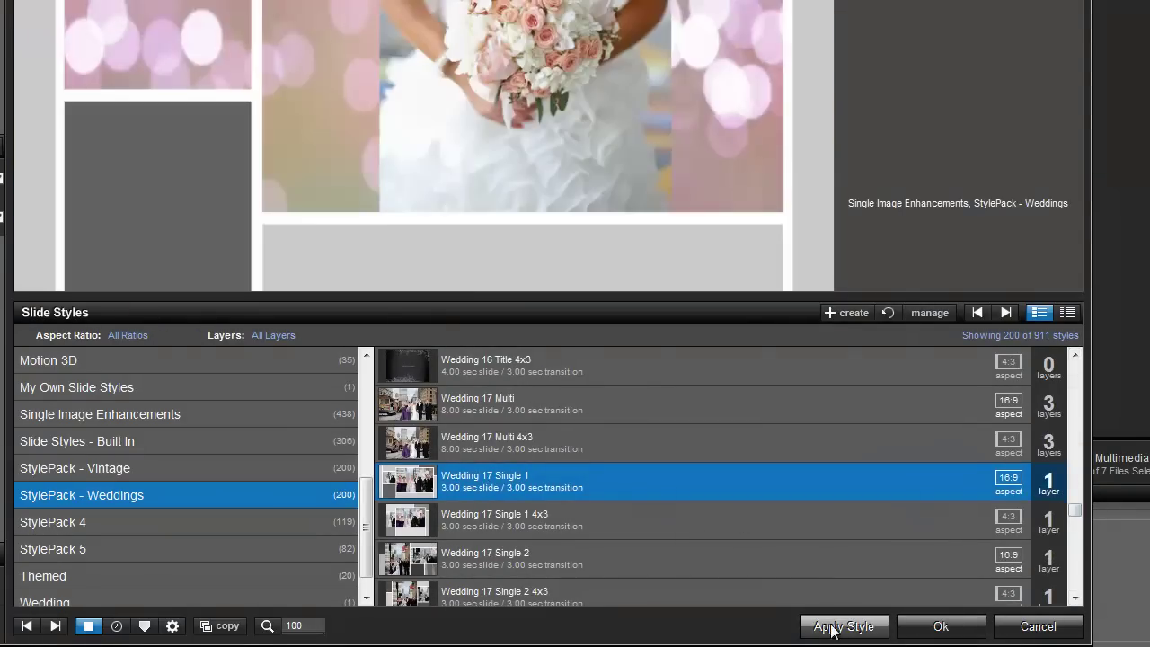
{"action": "left_click", "coordinate": [822, 626]}
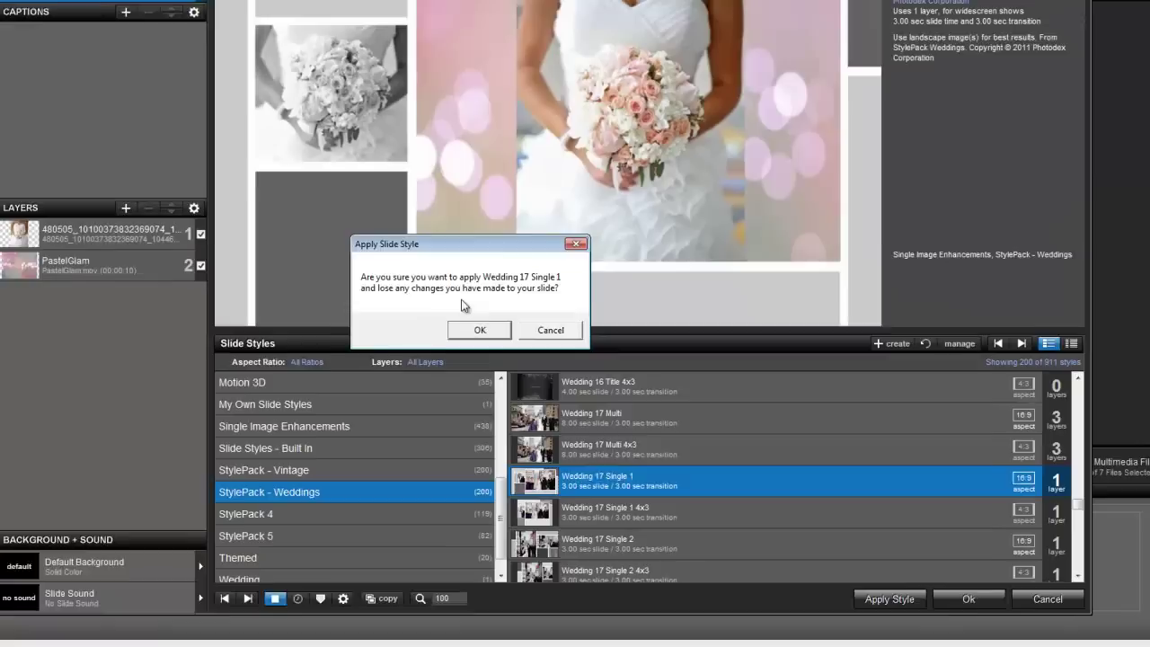
{"action": "left_click", "coordinate": [340, 296]}
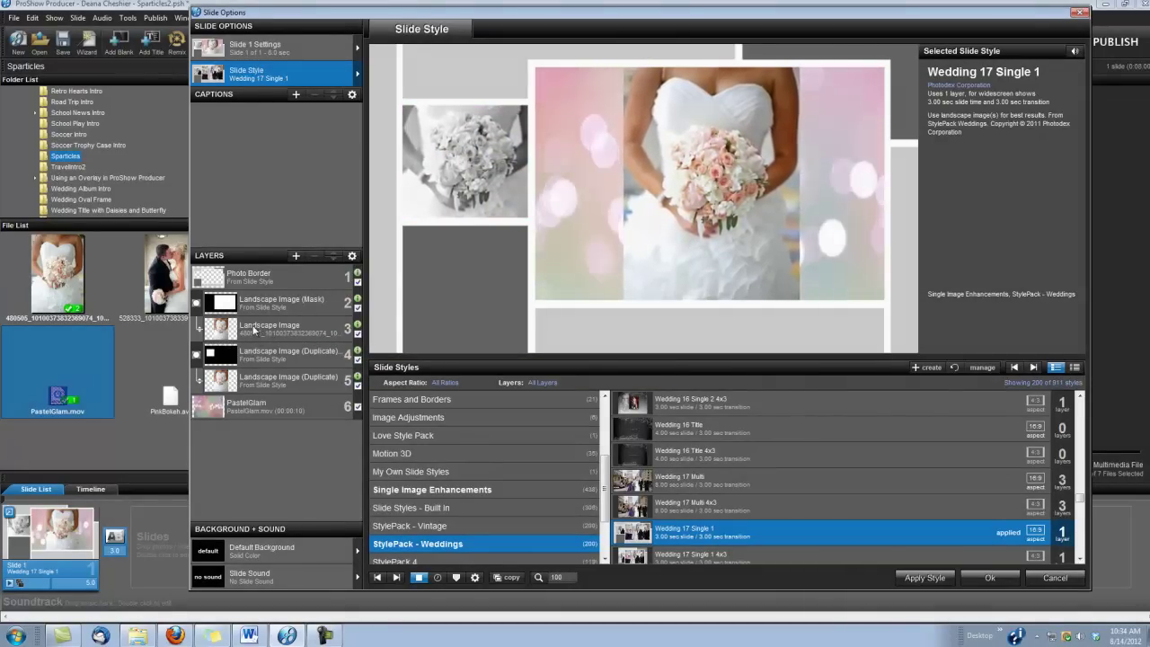
Give the bride's Landscape Image layer an enlarged Ellipse-shaped vignette
{"action": "double_click", "coordinate": [253, 327]}
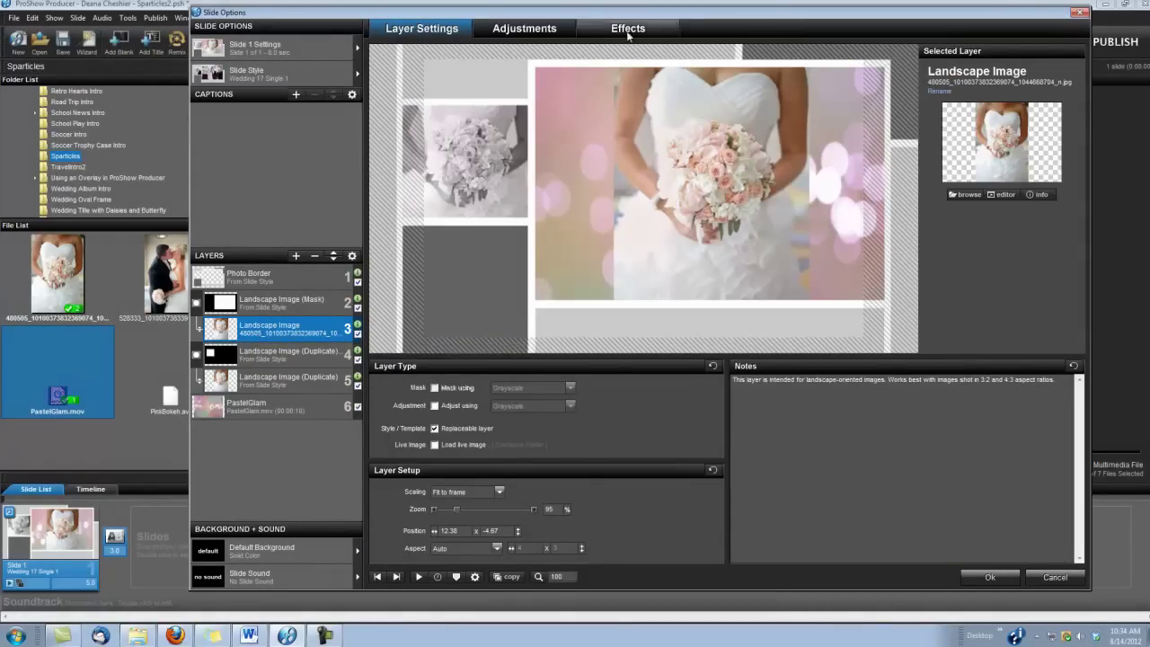
{"action": "left_click", "coordinate": [535, 33]}
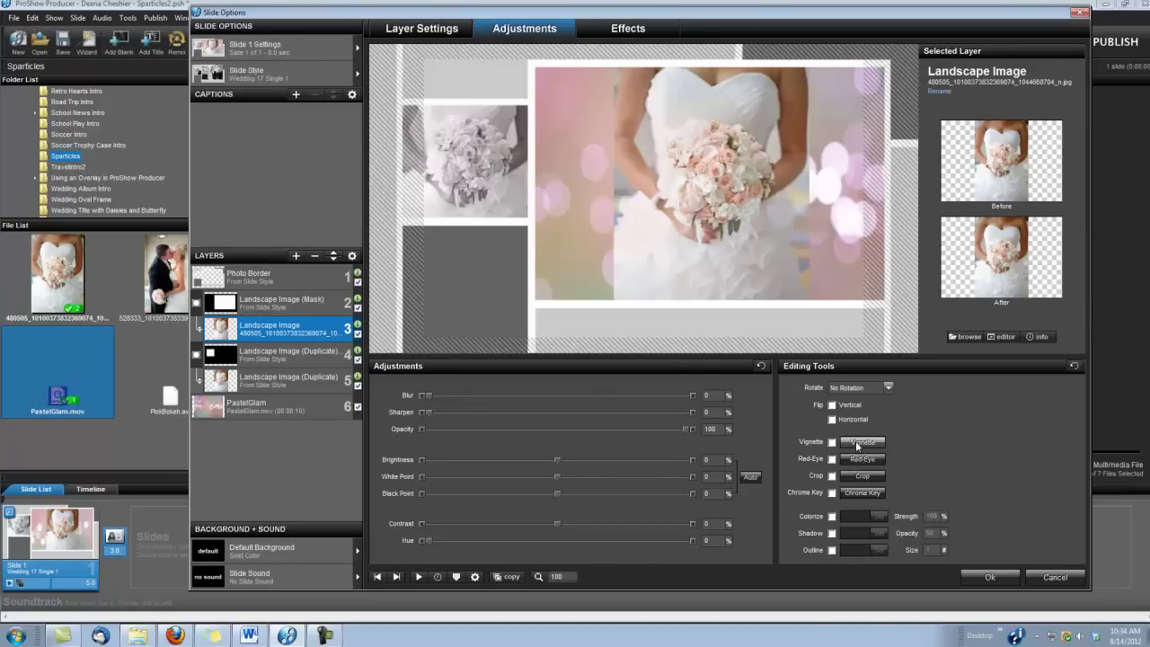
{"action": "left_click", "coordinate": [860, 443]}
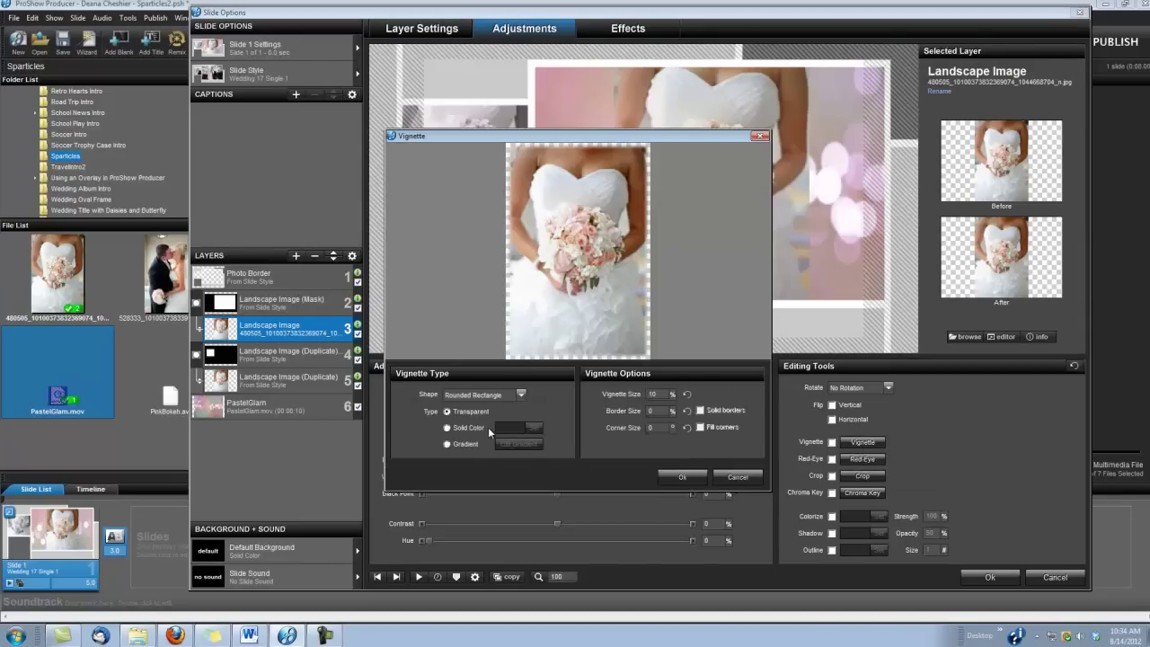
{"action": "left_click", "coordinate": [521, 394]}
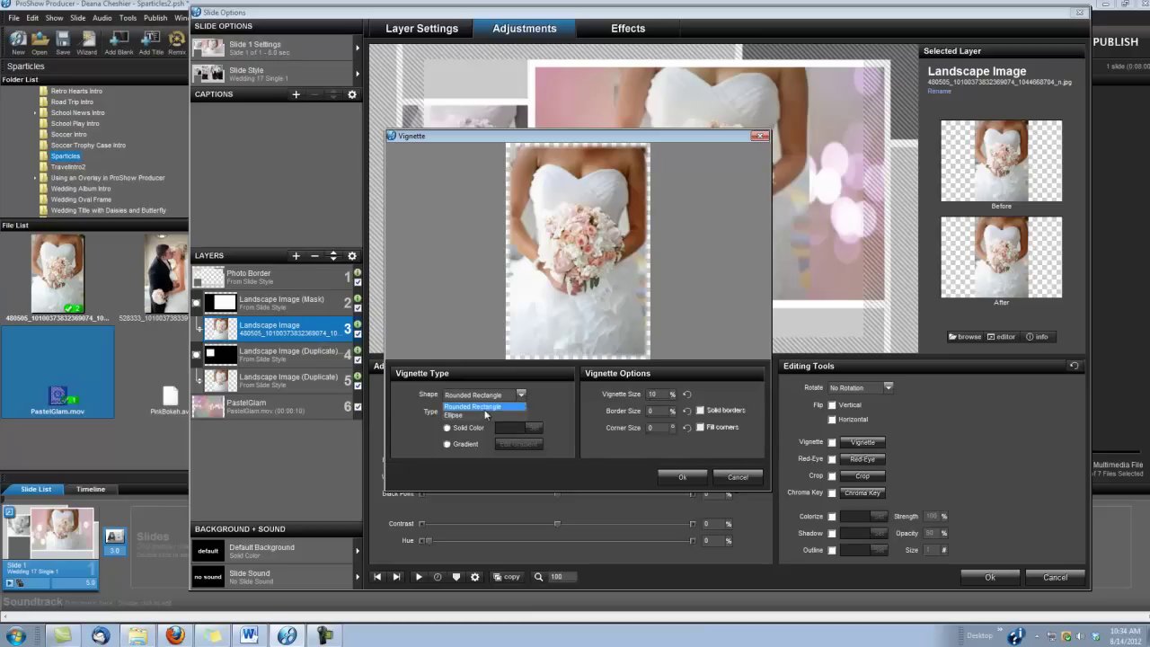
{"action": "left_click", "coordinate": [458, 416]}
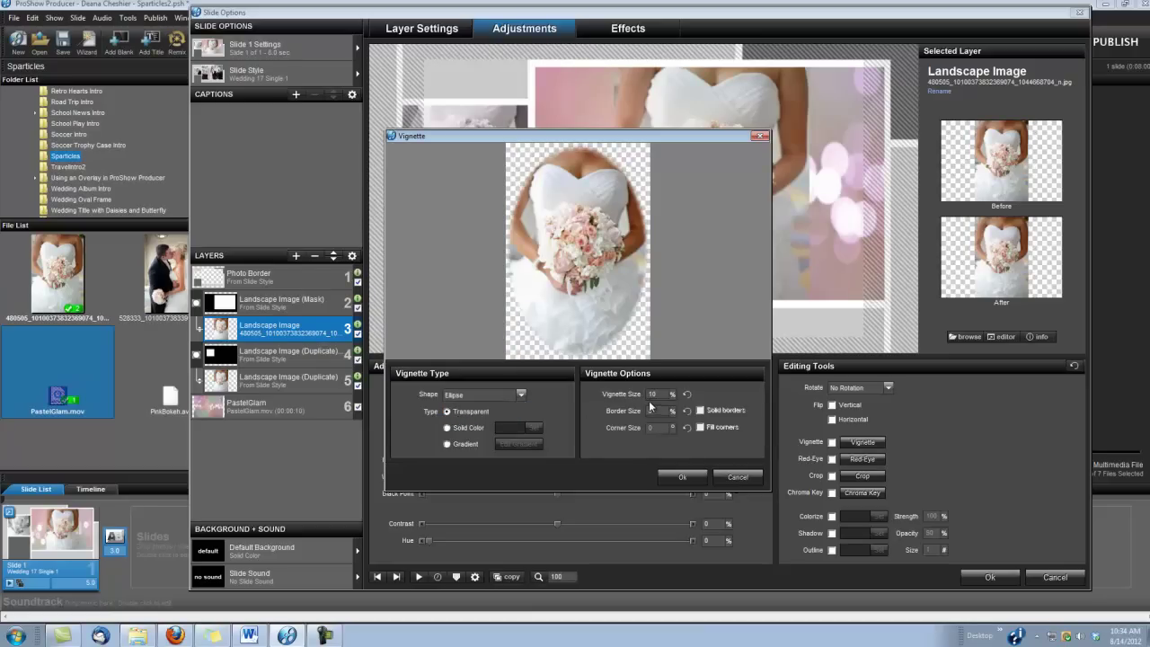
{"action": "mouse_move", "coordinate": [648, 401]}
{"action": "left_mouse_down"}
{"action": "mouse_move", "coordinate": [618, 410]}
{"action": "mouse_move", "coordinate": [657, 412]}
{"action": "left_mouse_up"}
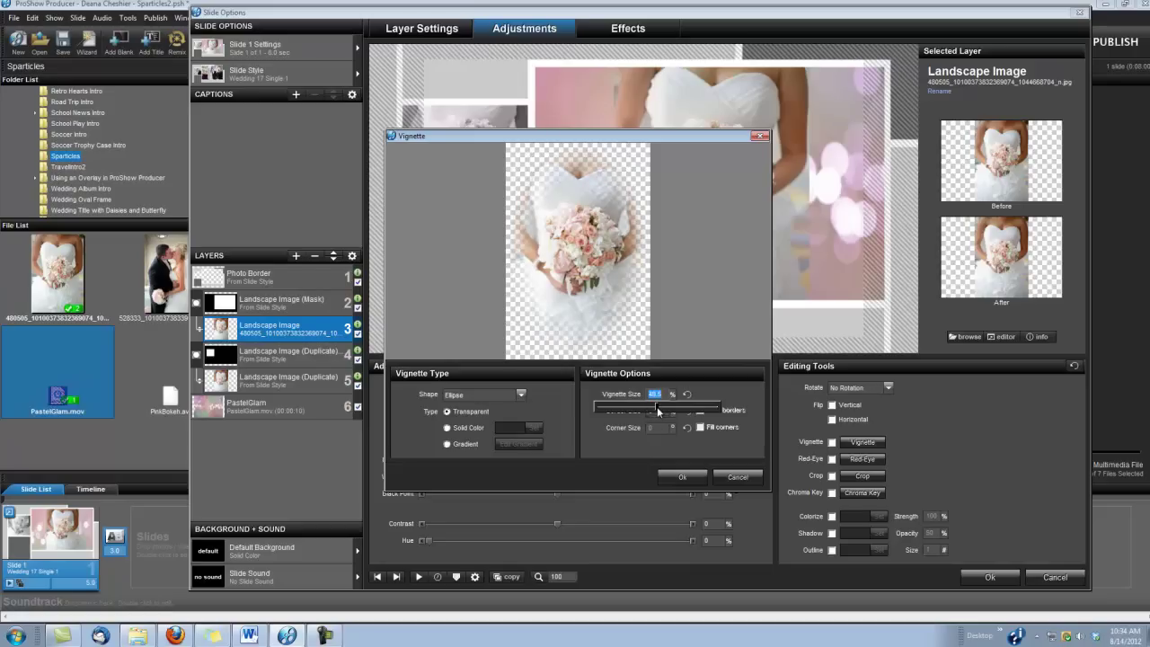
{"action": "left_click", "coordinate": [684, 476]}
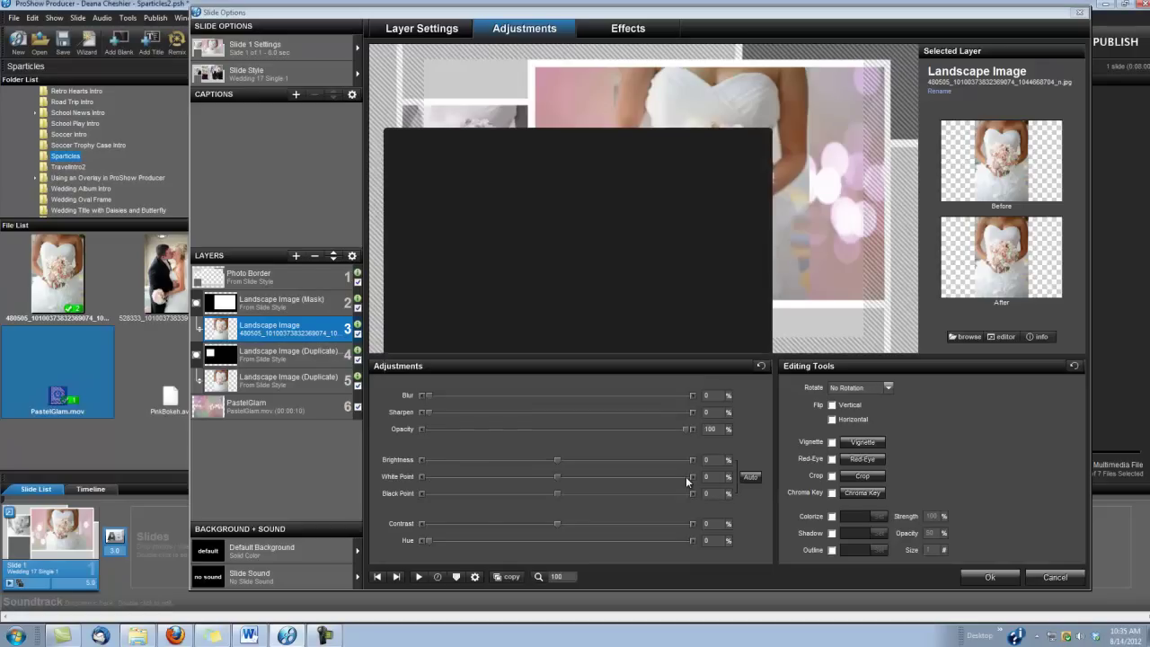
Nudge the bride photo lower to position 11.06 x 3.12 and close Slide Options
{"action": "left_click", "coordinate": [415, 28]}
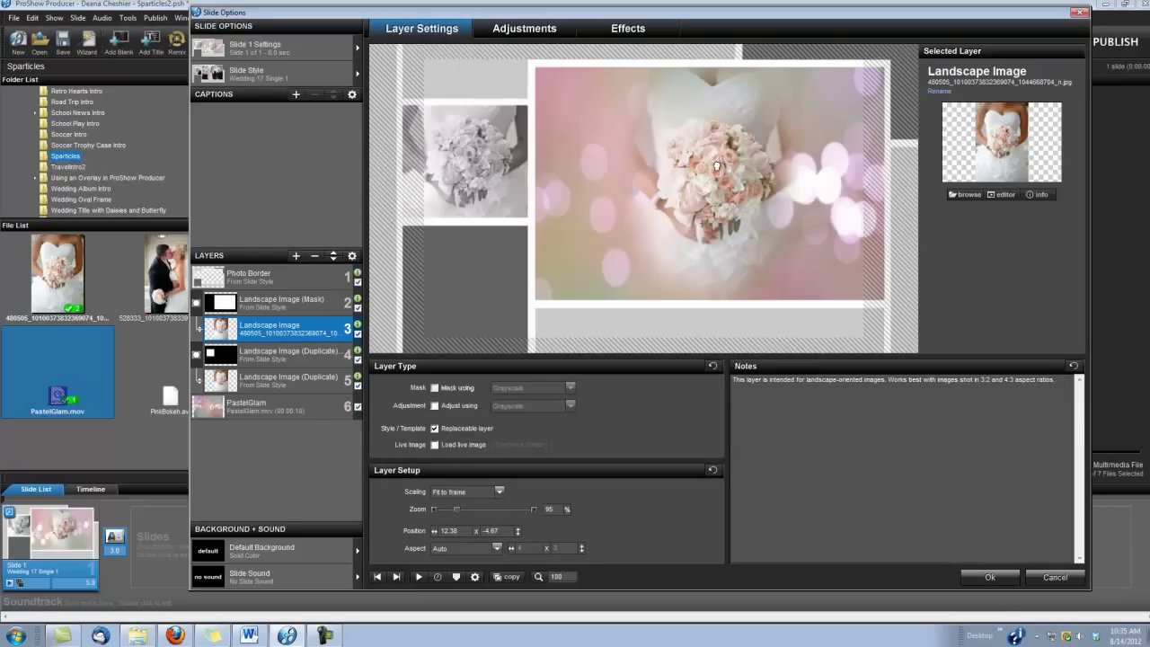
{"action": "left_click_drag", "start_coordinate": [716, 177], "coordinate": [709, 187]}
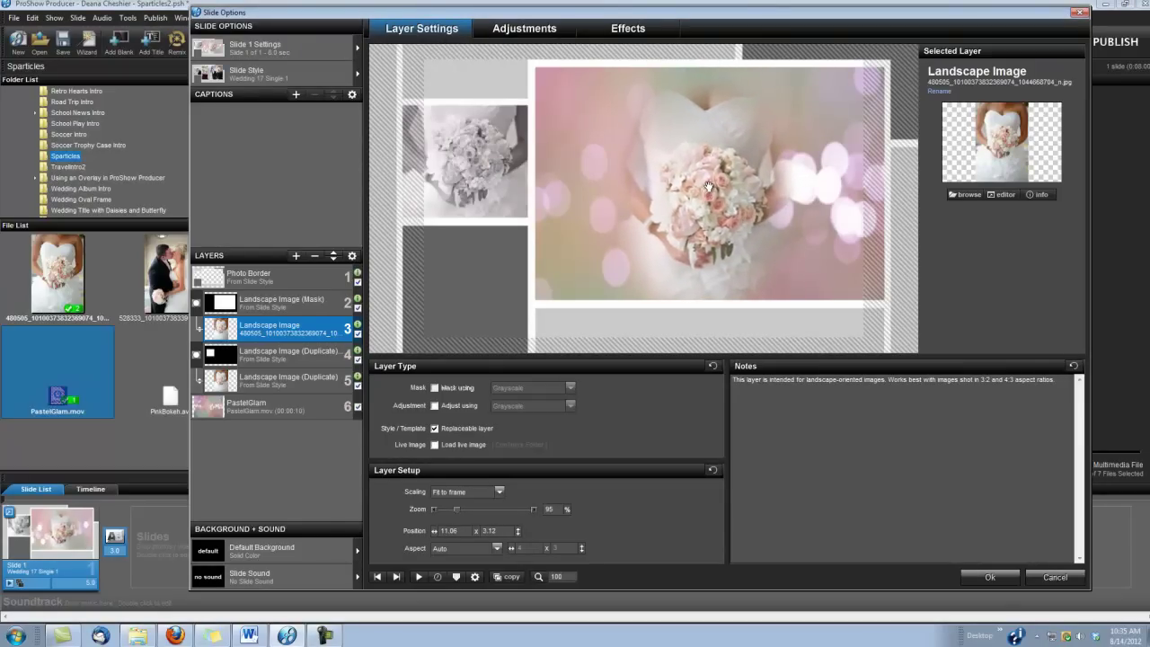
{"action": "left_click", "coordinate": [990, 578]}
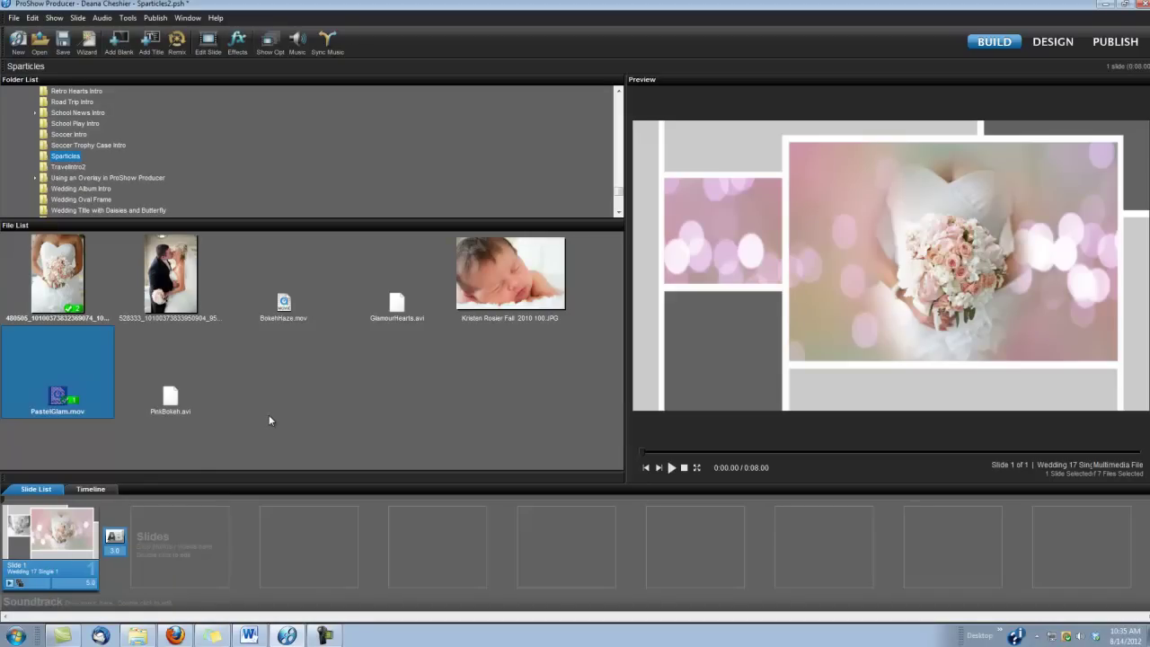
Add BokehHaze.mov as Slide 2 with a 2.0-second duration
{"action": "left_click", "coordinate": [284, 306]}
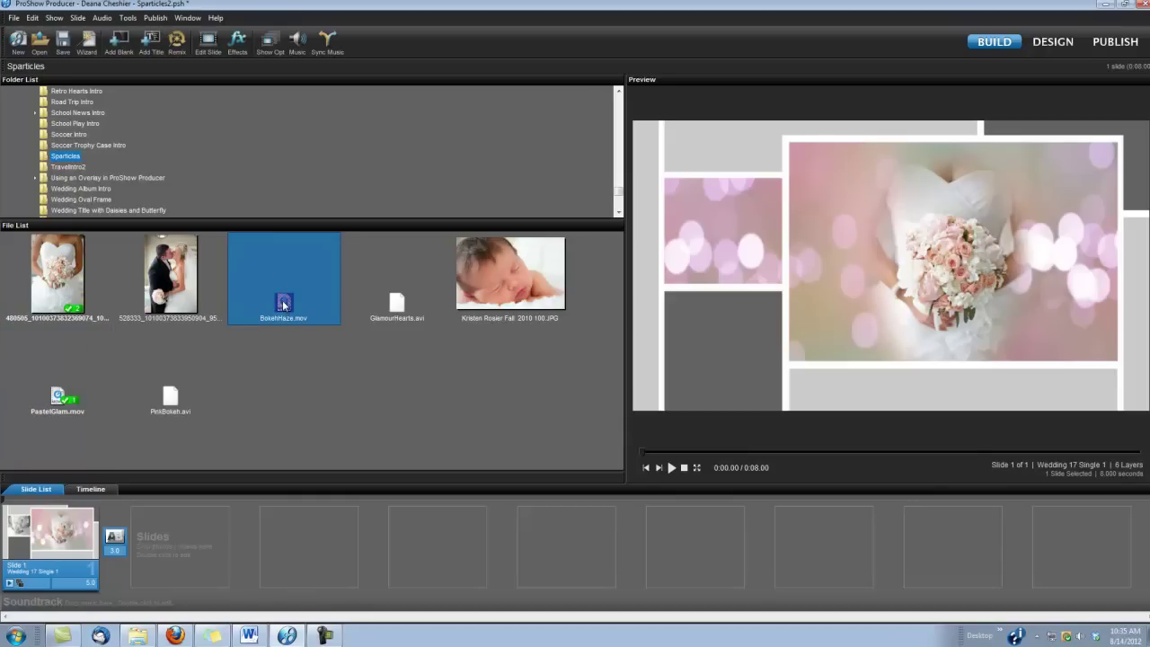
{"action": "left_click_drag", "start_coordinate": [284, 305], "coordinate": [180, 542]}
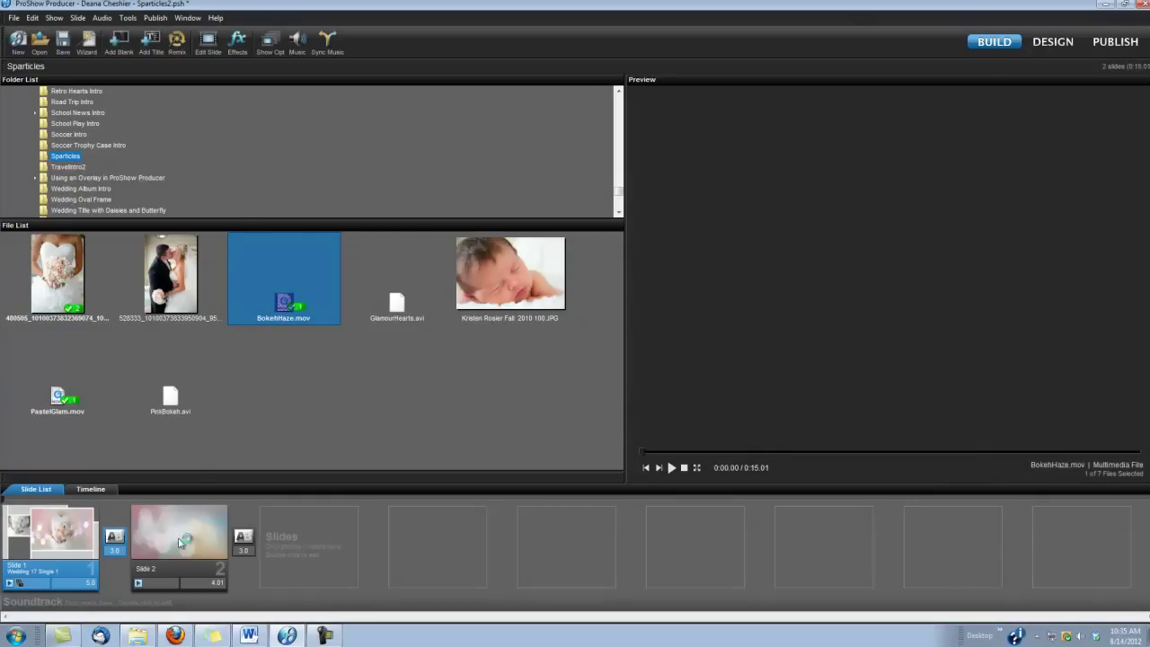
{"action": "left_click", "coordinate": [216, 583]}
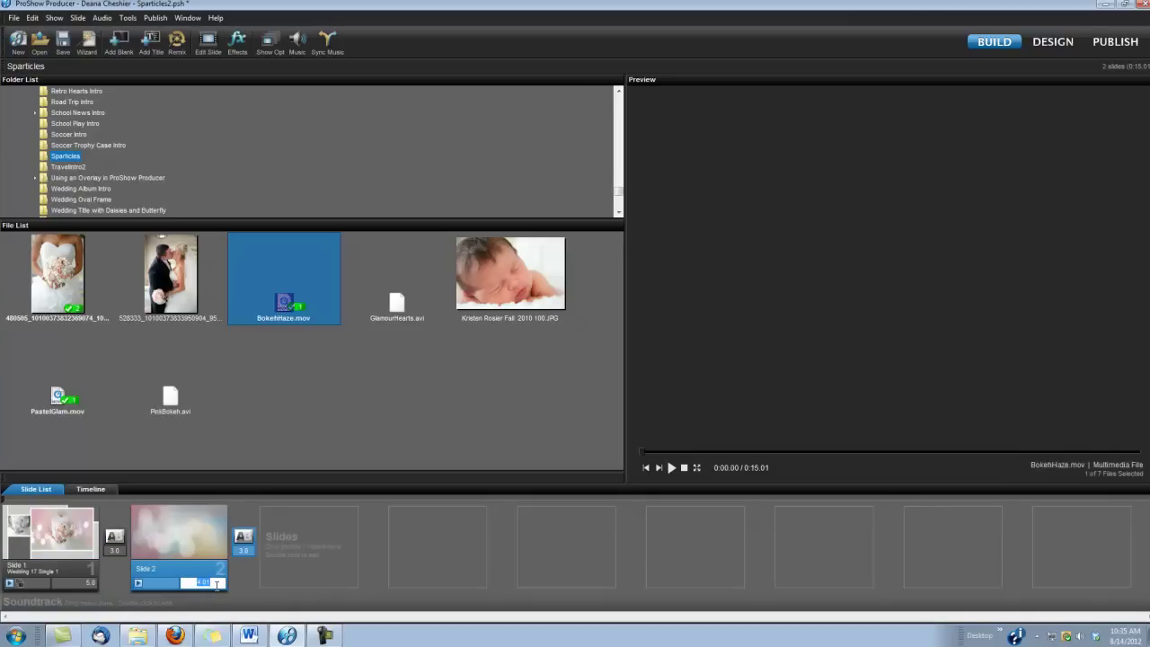
{"action": "key", "text": "Return"}
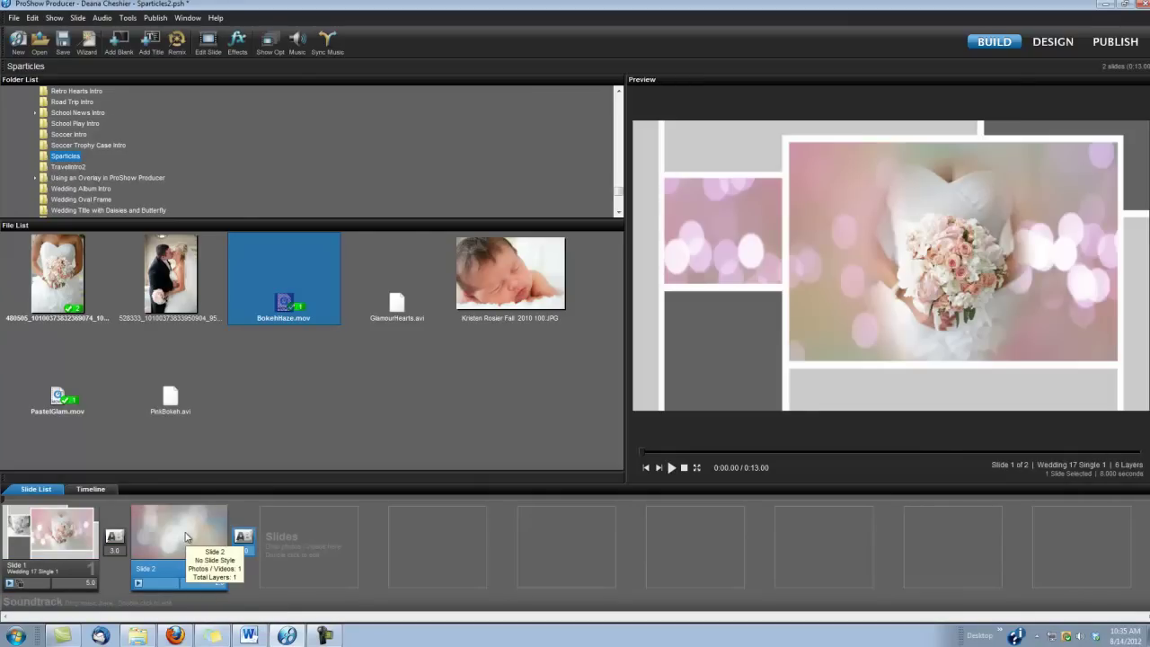
Set Slide 2's BokehHaze layer aspect to 16:9 and close its options
{"action": "double_click", "coordinate": [187, 537]}
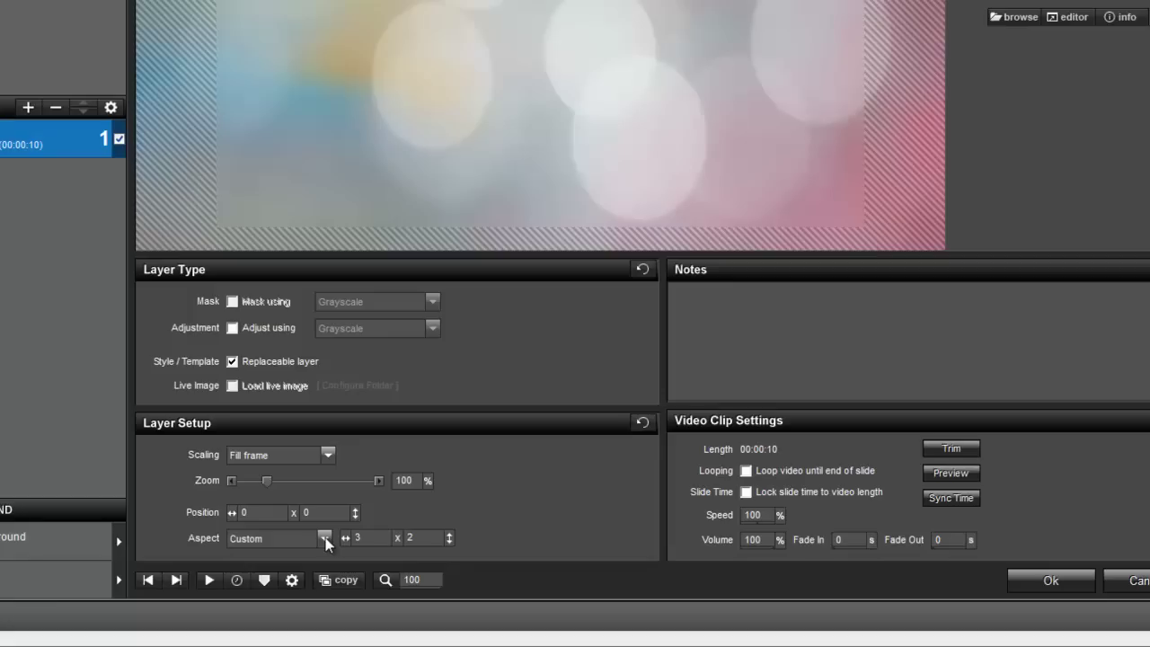
{"action": "left_click", "coordinate": [325, 539]}
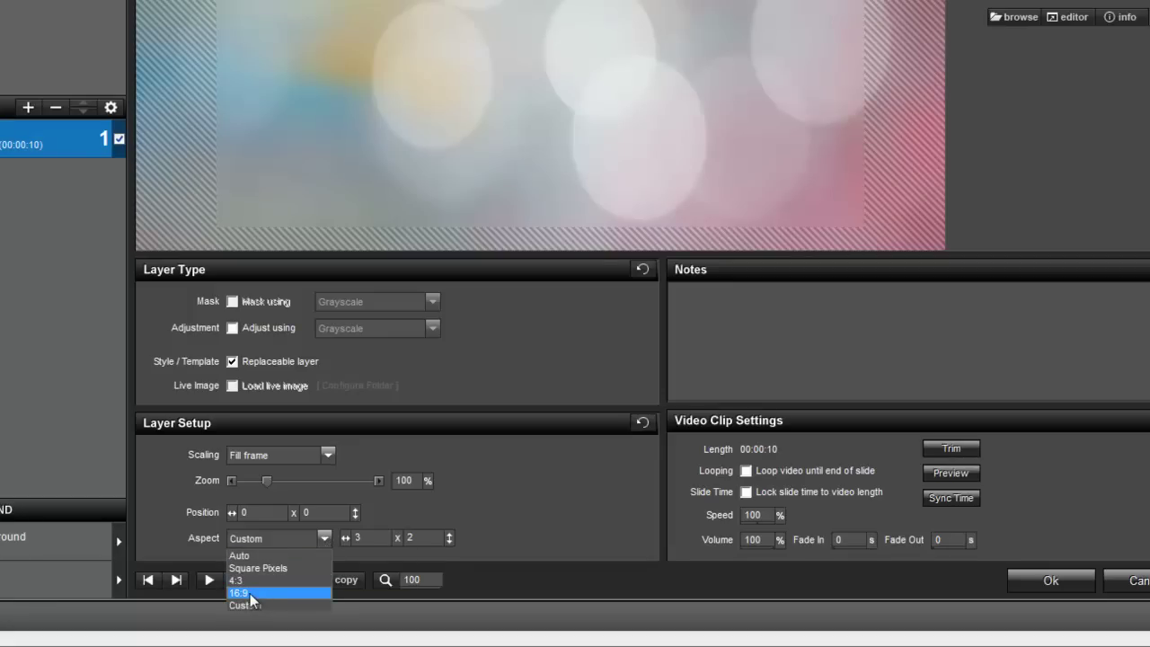
{"action": "left_click", "coordinate": [251, 593]}
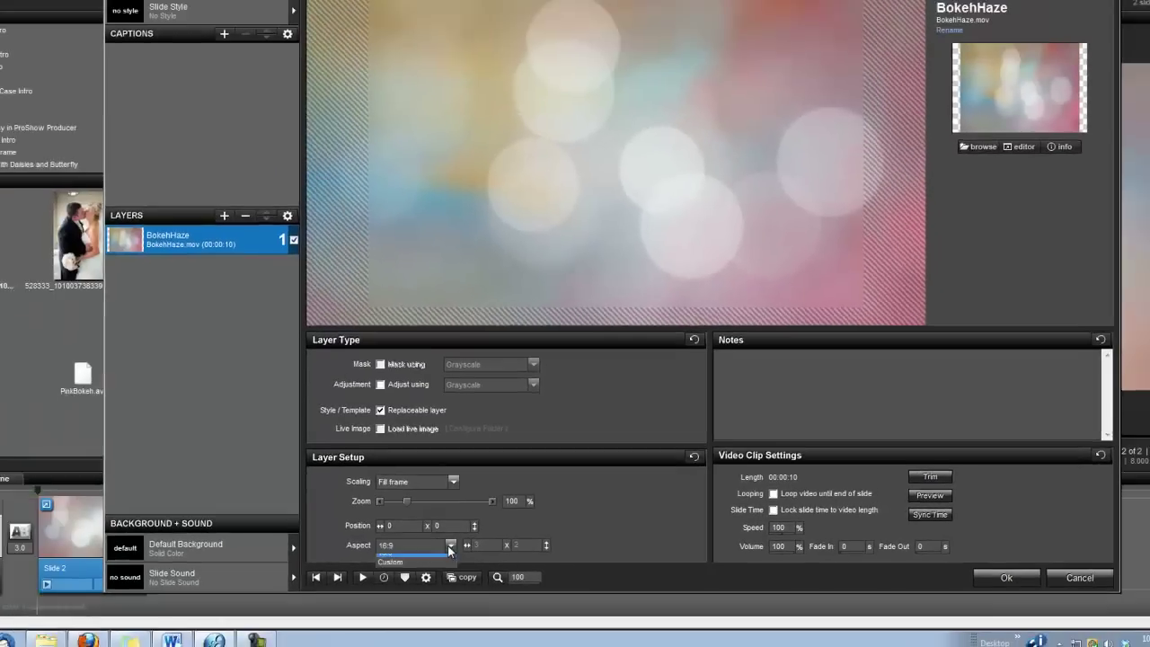
{"action": "left_click", "coordinate": [325, 538]}
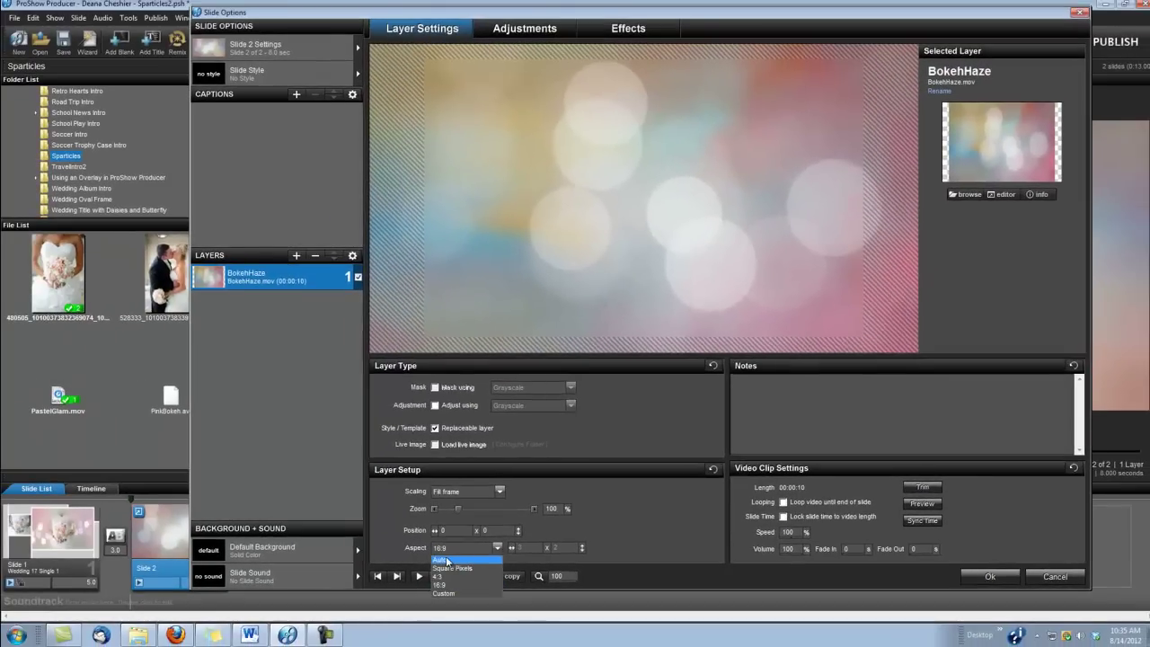
{"action": "left_click", "coordinate": [250, 560]}
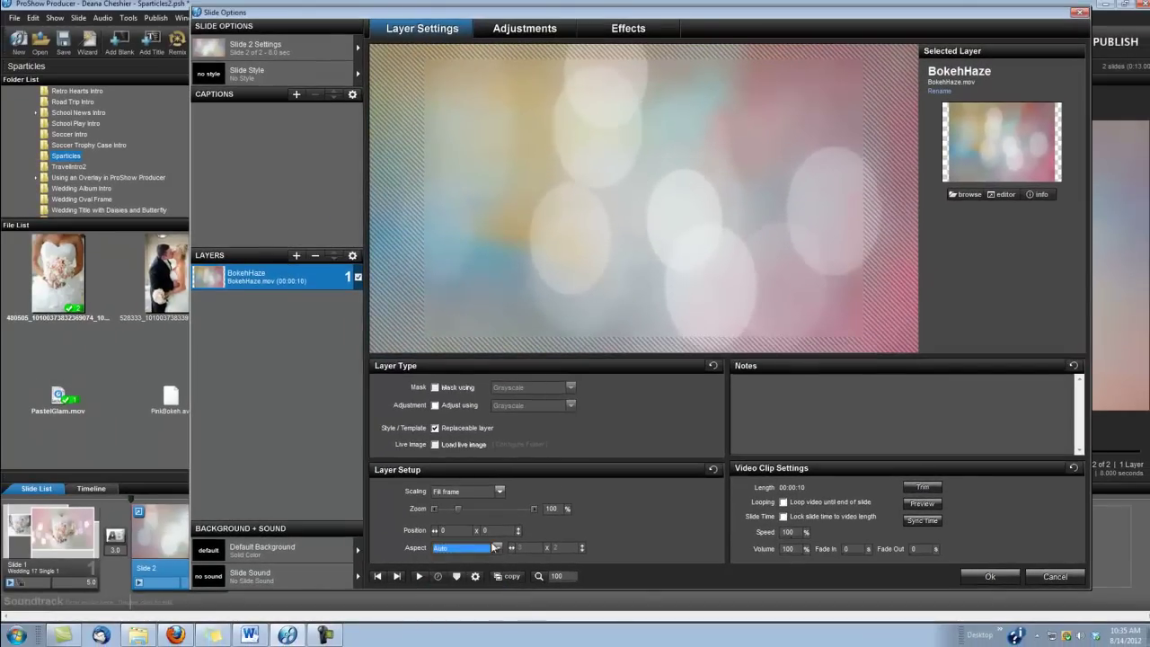
{"action": "left_click", "coordinate": [496, 547]}
{"action": "left_click", "coordinate": [442, 583]}
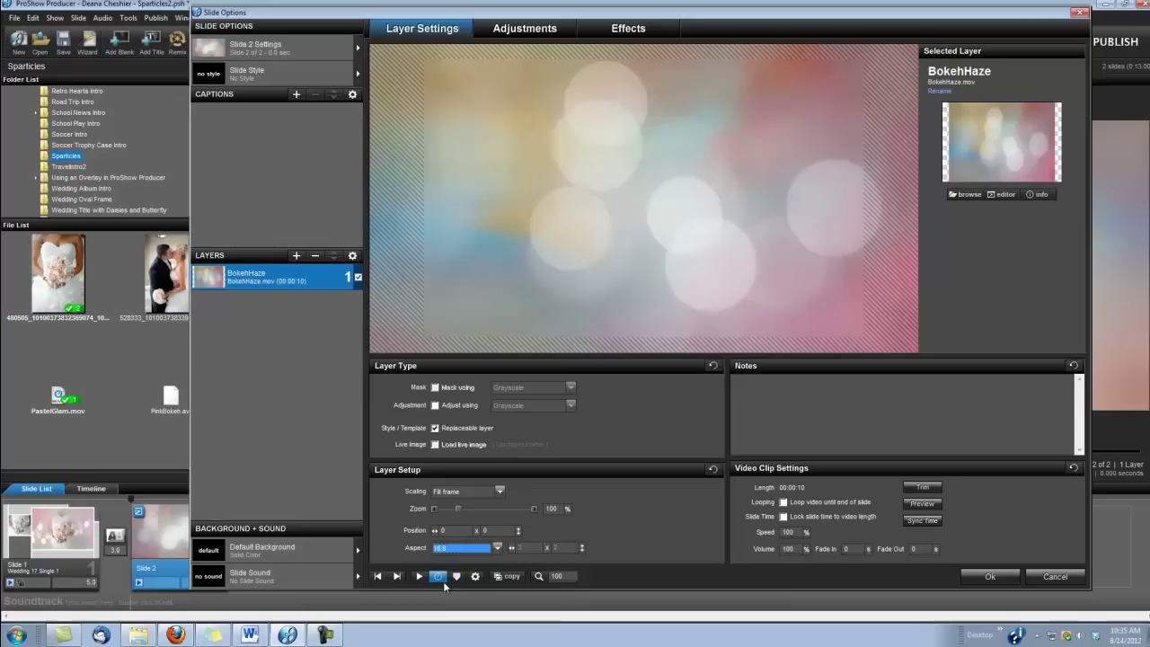
{"action": "left_click", "coordinate": [980, 578]}
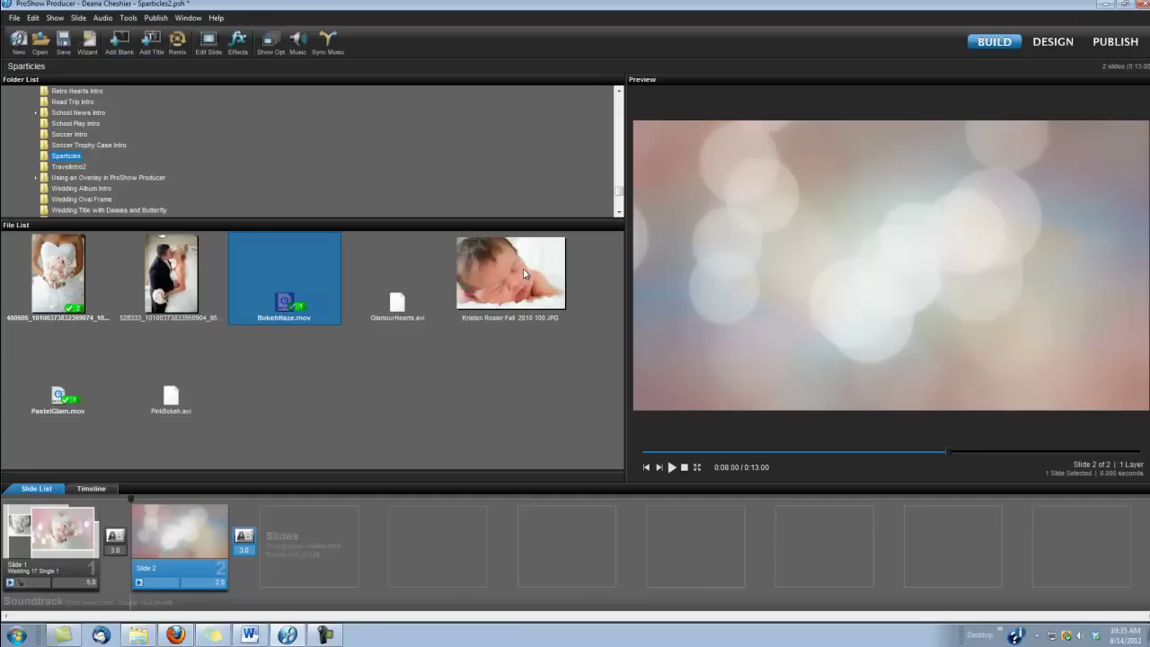
Add the baby photo as Slide 3 with an 8-second duration
{"action": "left_click_drag", "start_coordinate": [522, 273], "coordinate": [320, 540]}
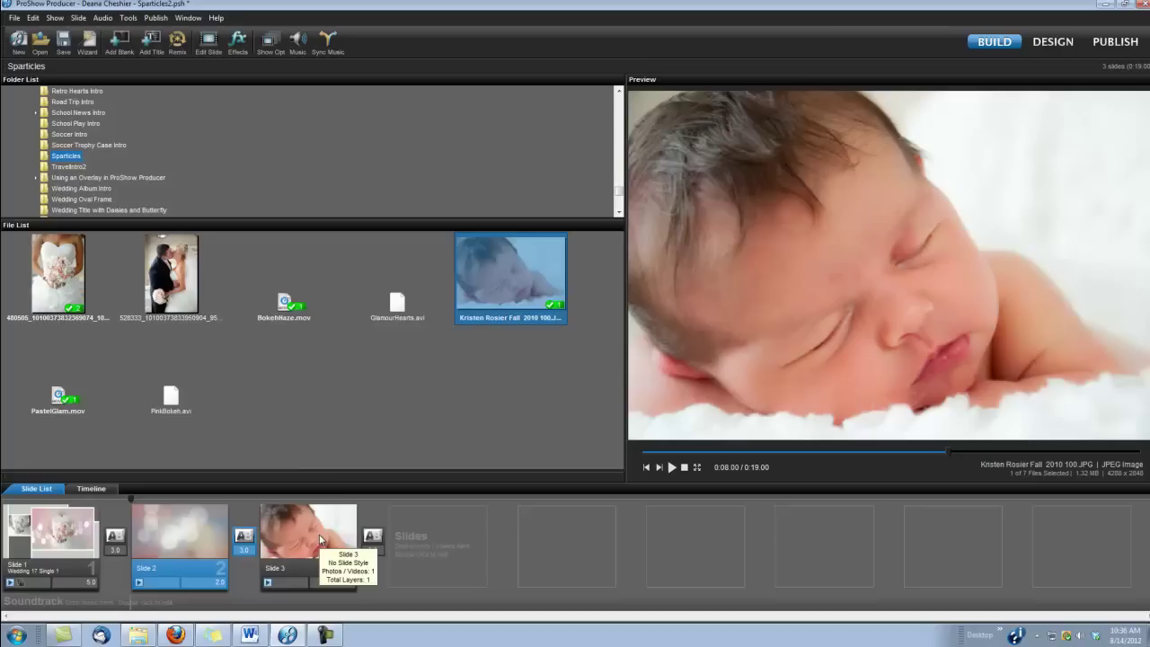
{"action": "left_click", "coordinate": [348, 582]}
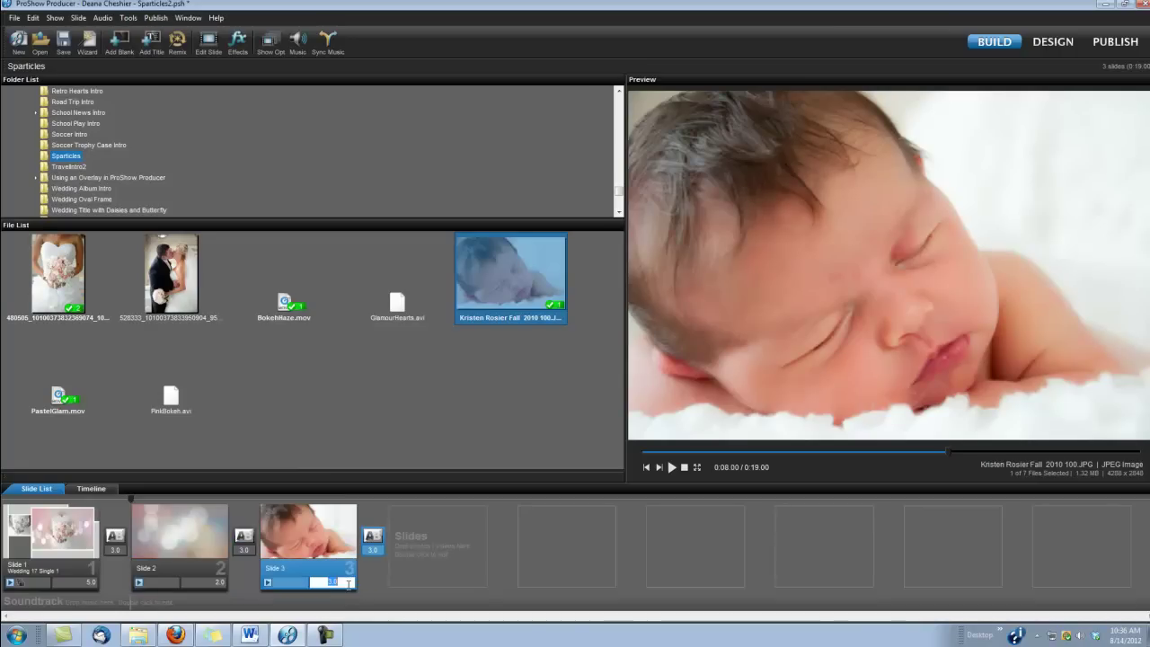
{"action": "type", "text": "8"}
{"action": "key", "text": "Return"}
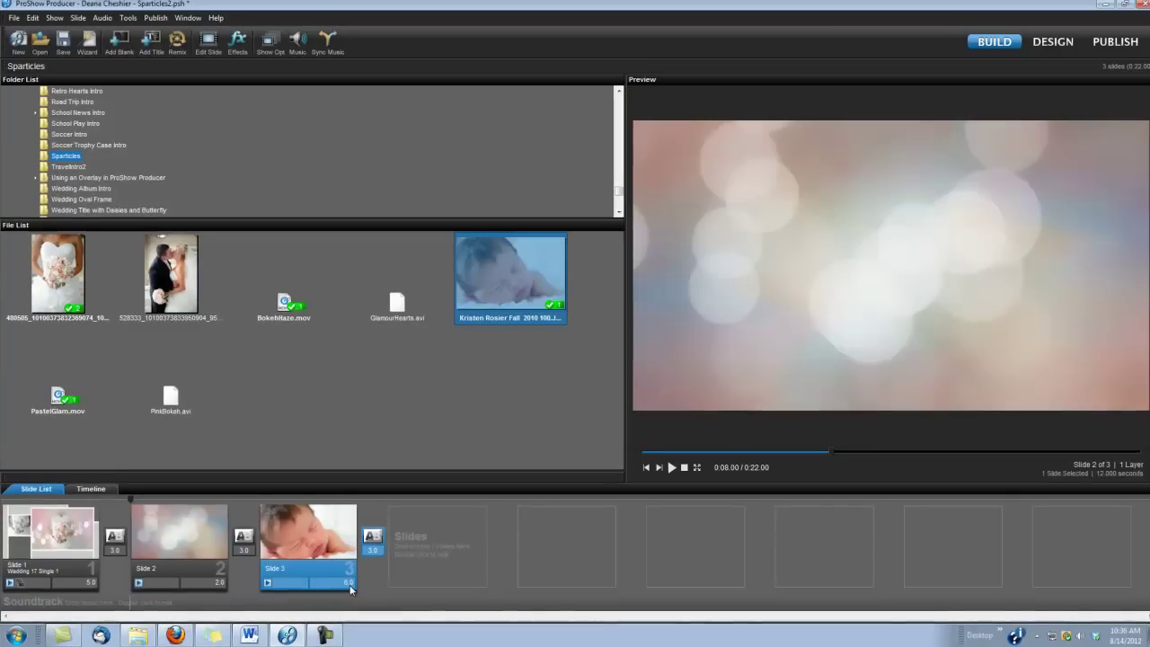
Add PinkBokeh.avi as a second layer on Slide 3 with a 16:9 aspect
{"action": "double_click", "coordinate": [314, 532]}
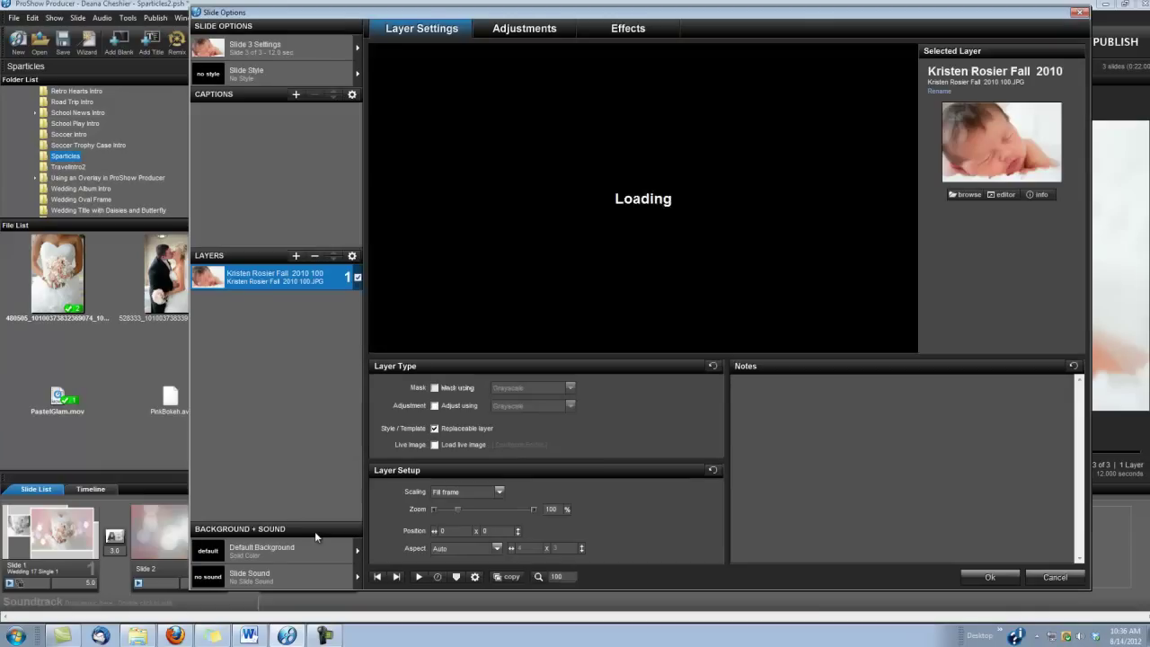
{"action": "left_click_drag", "start_coordinate": [462, 18], "coordinate": [611, 8]}
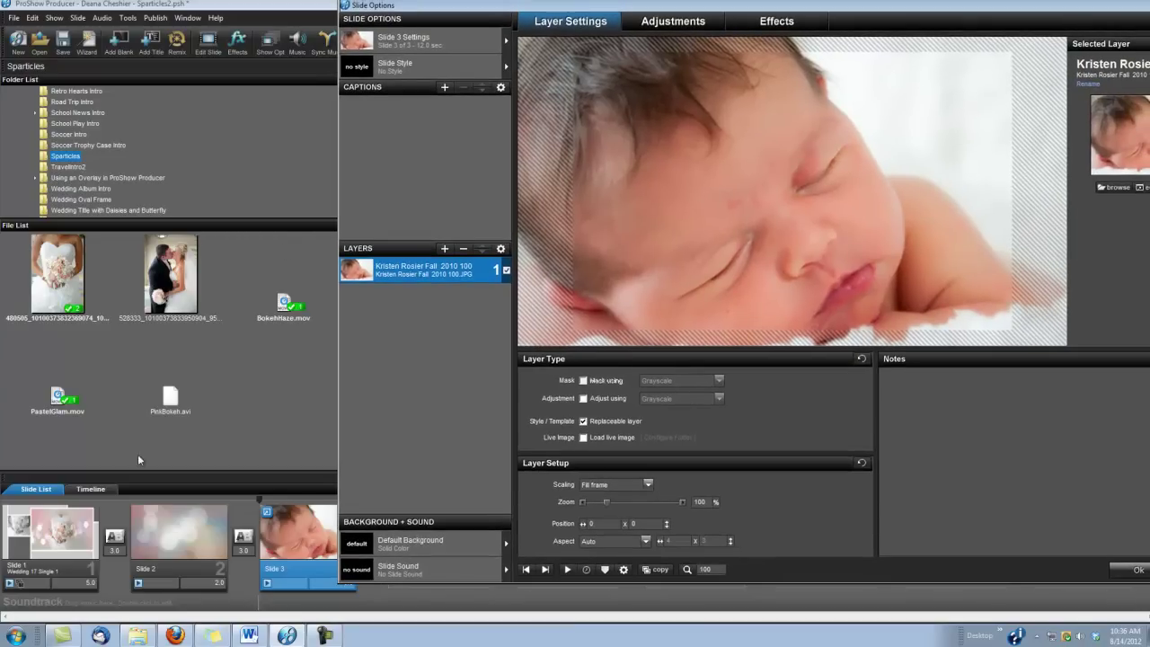
{"action": "left_click", "coordinate": [168, 398]}
{"action": "left_click_drag", "start_coordinate": [171, 401], "coordinate": [382, 312]}
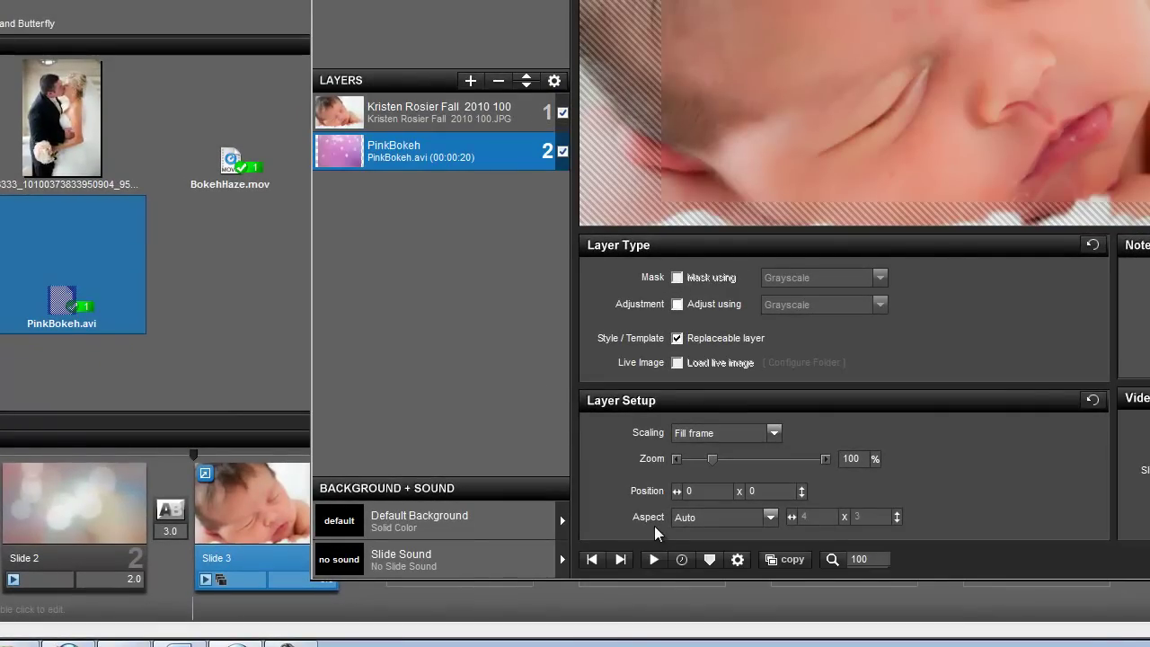
{"action": "left_click", "coordinate": [769, 516]}
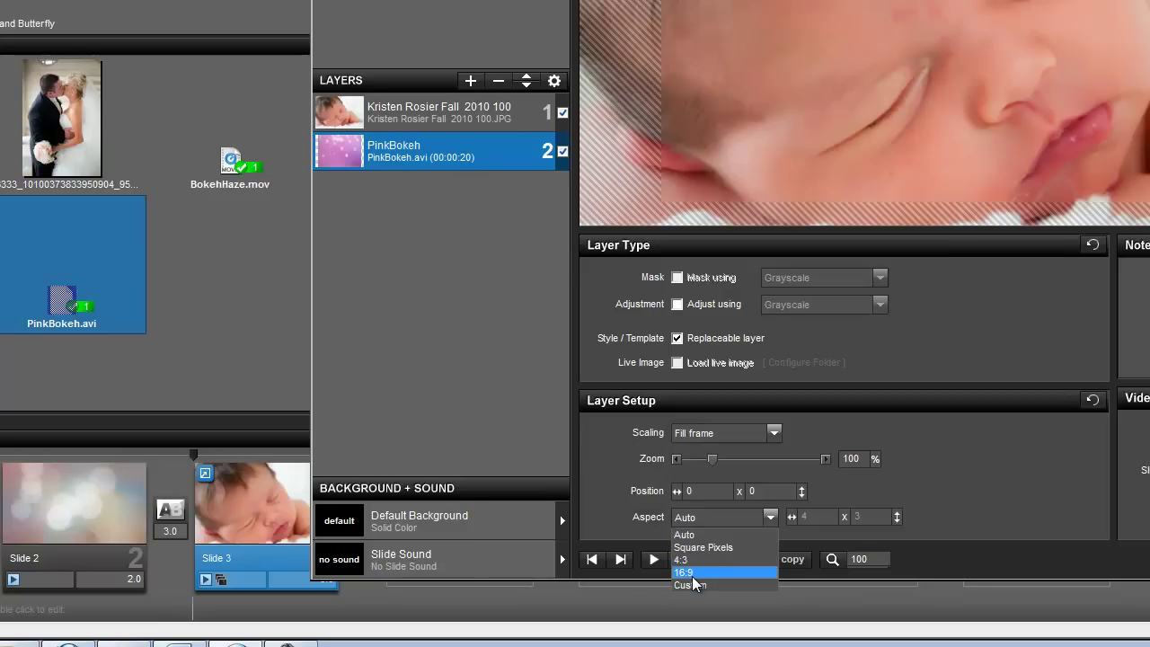
{"action": "left_click", "coordinate": [691, 574]}
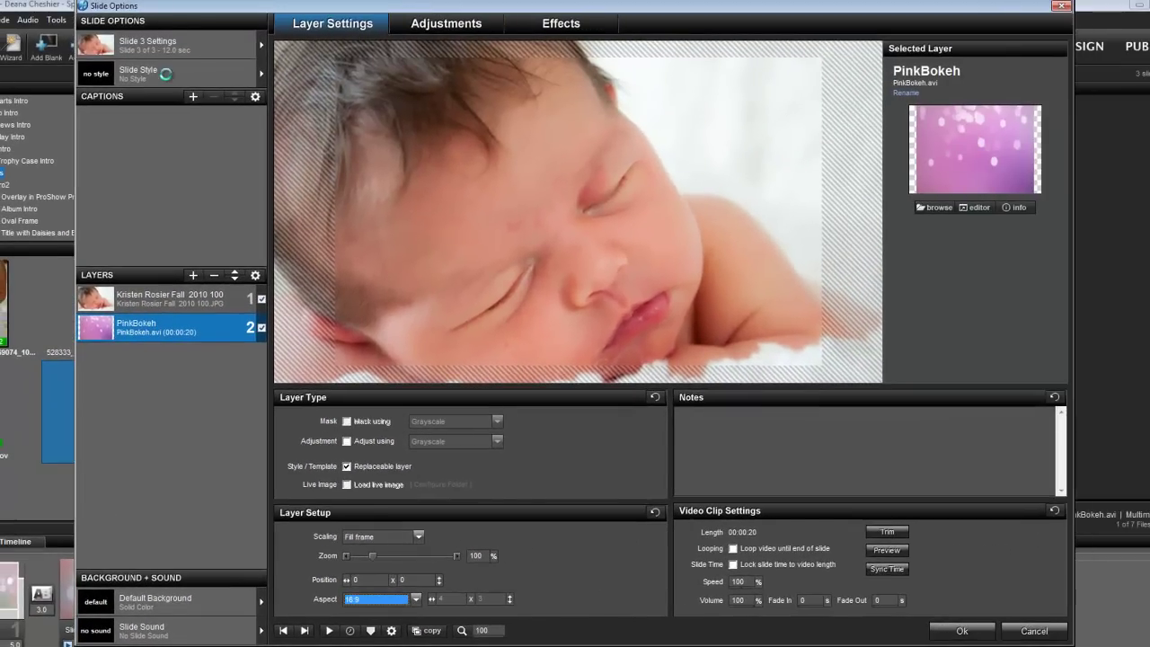
Apply the Soft Orbit style from Single Image Enhancements to Slide 3, replacing its current setup
{"action": "left_click", "coordinate": [165, 74]}
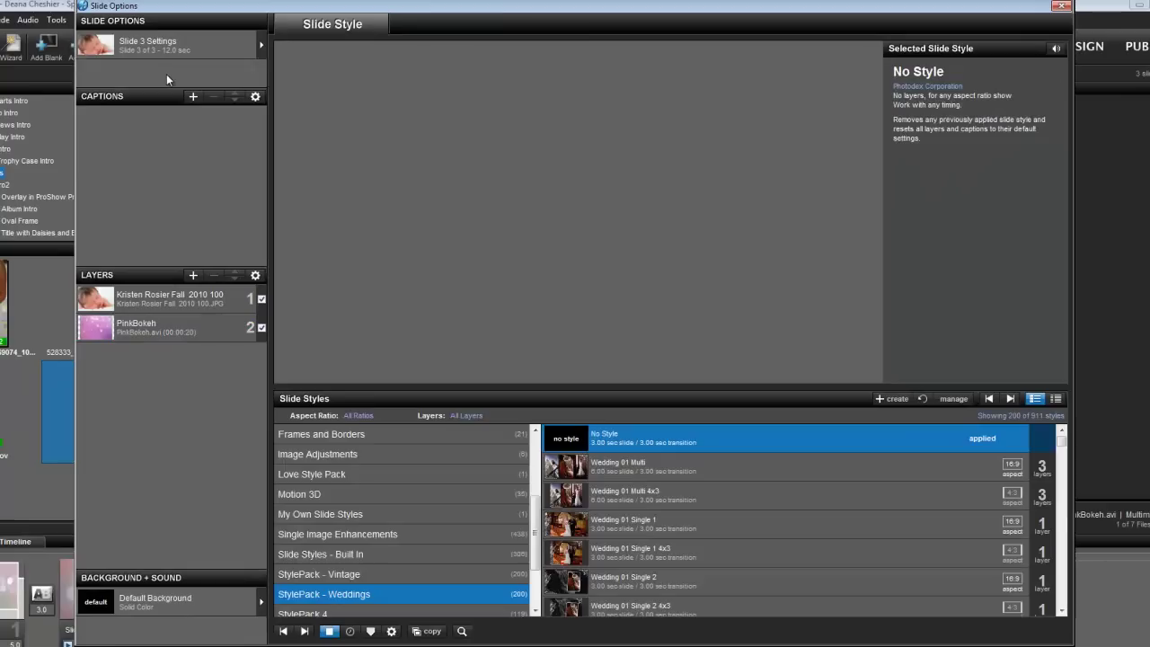
{"action": "left_click", "coordinate": [355, 534]}
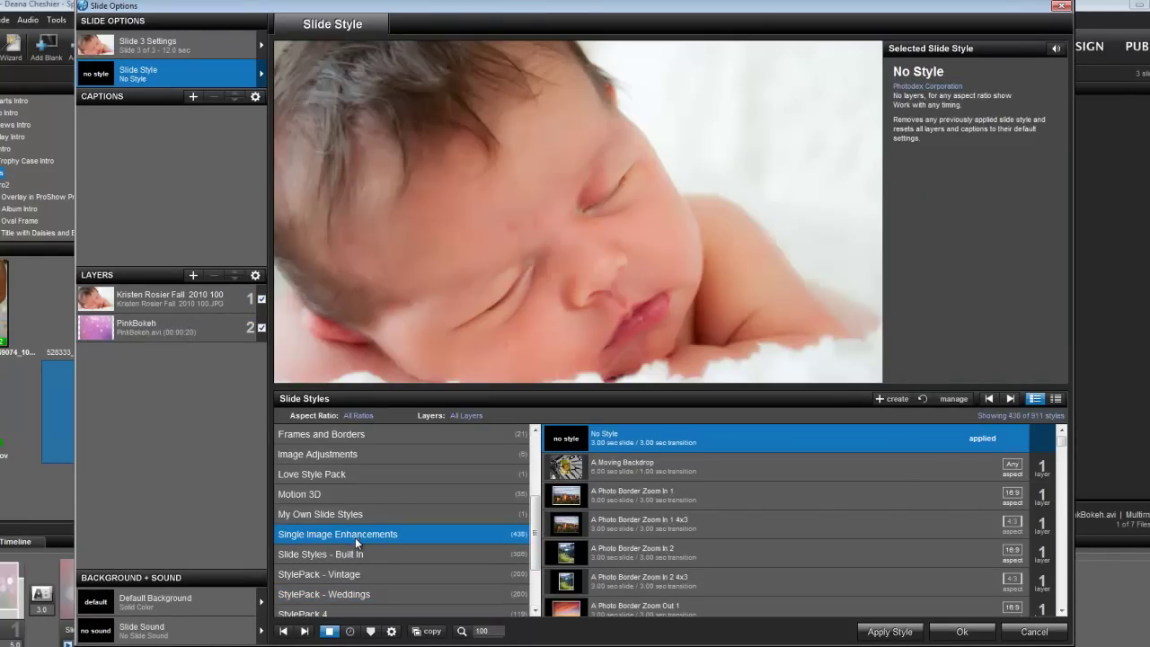
{"action": "left_click_drag", "start_coordinate": [1069, 435], "coordinate": [1067, 503]}
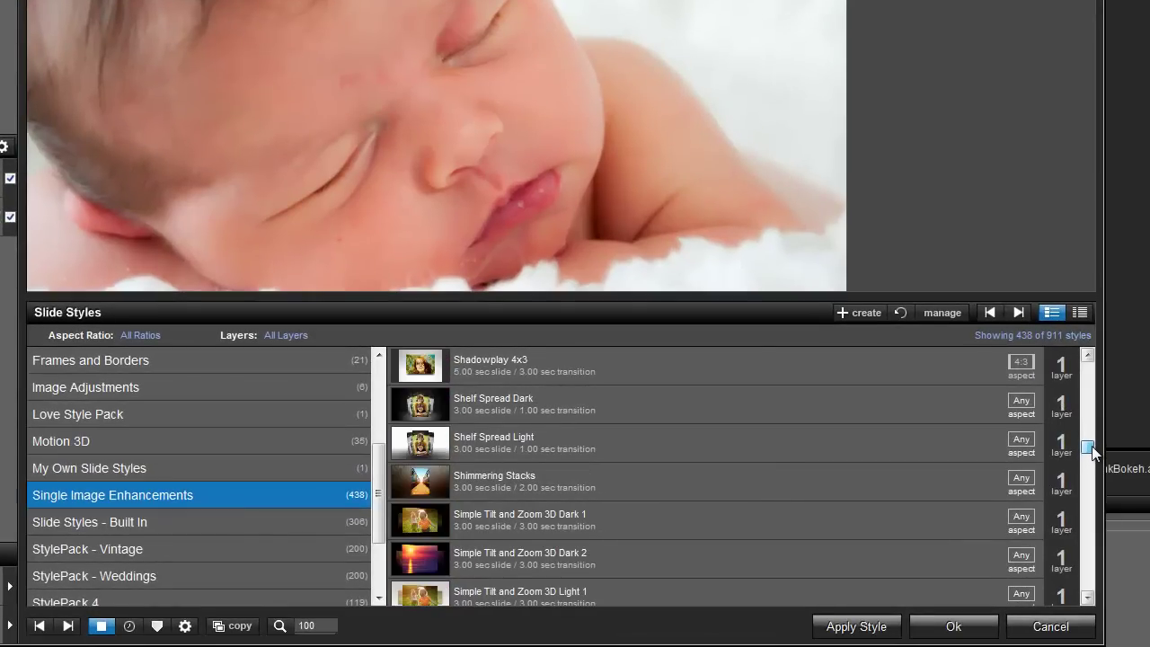
{"action": "left_click_drag", "start_coordinate": [1093, 451], "coordinate": [1092, 456]}
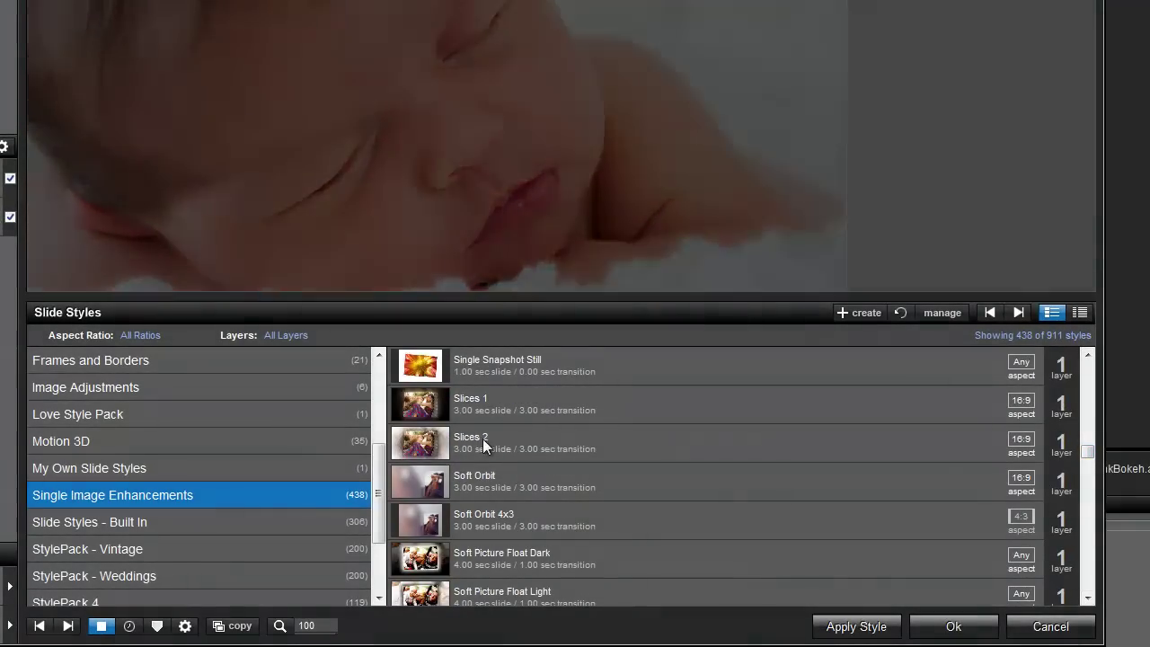
{"action": "left_click", "coordinate": [474, 476]}
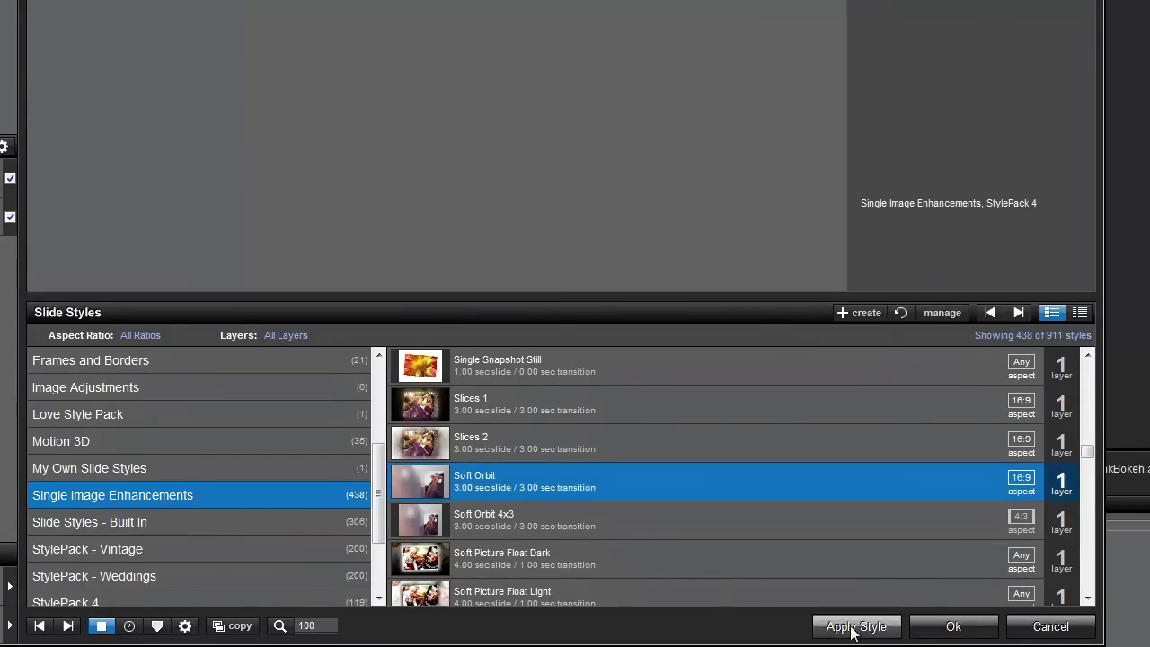
{"action": "left_click", "coordinate": [848, 626]}
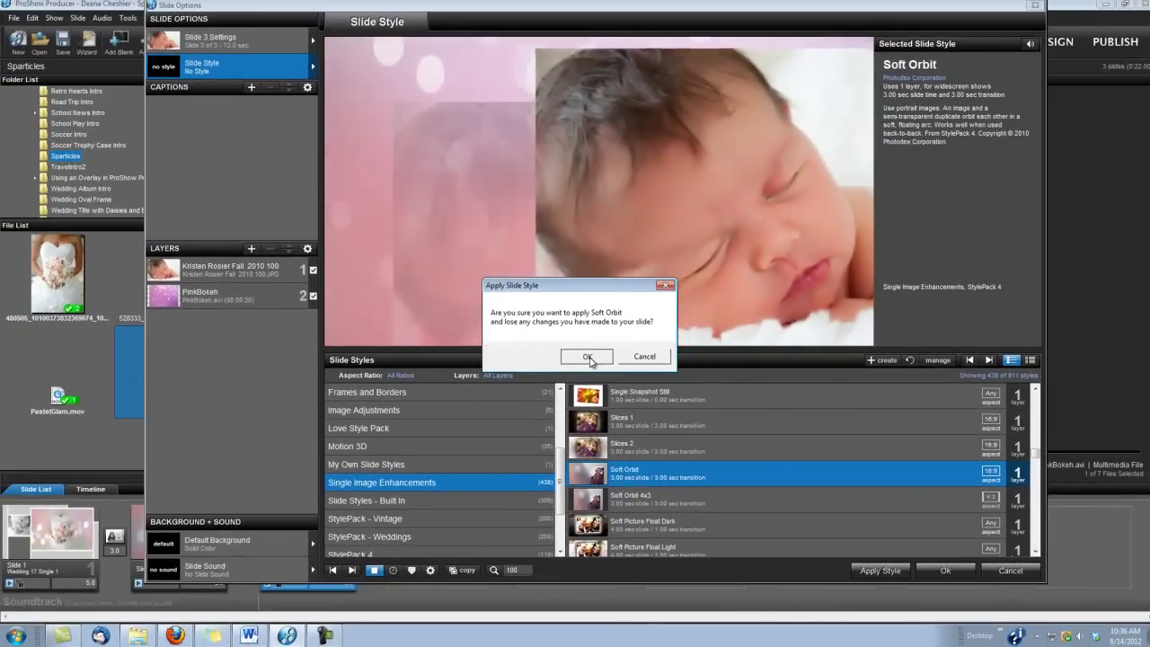
{"action": "left_click", "coordinate": [524, 339]}
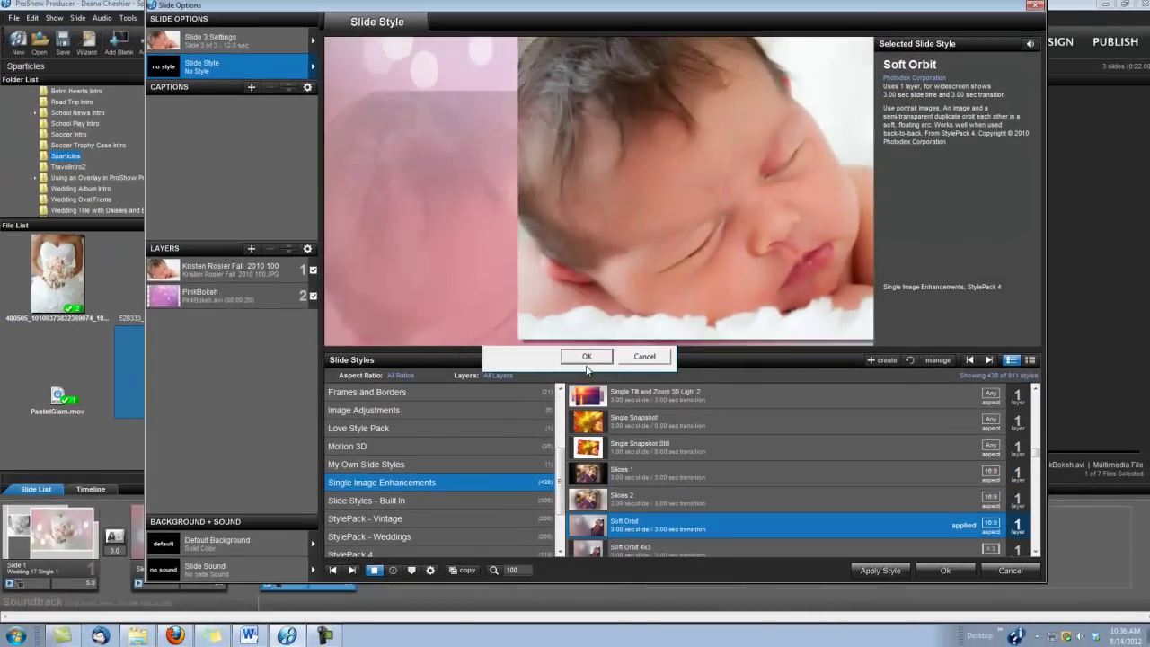
Accept the Soft Orbit changes and close Slide 3's Slide Options
{"action": "left_click", "coordinate": [945, 571]}
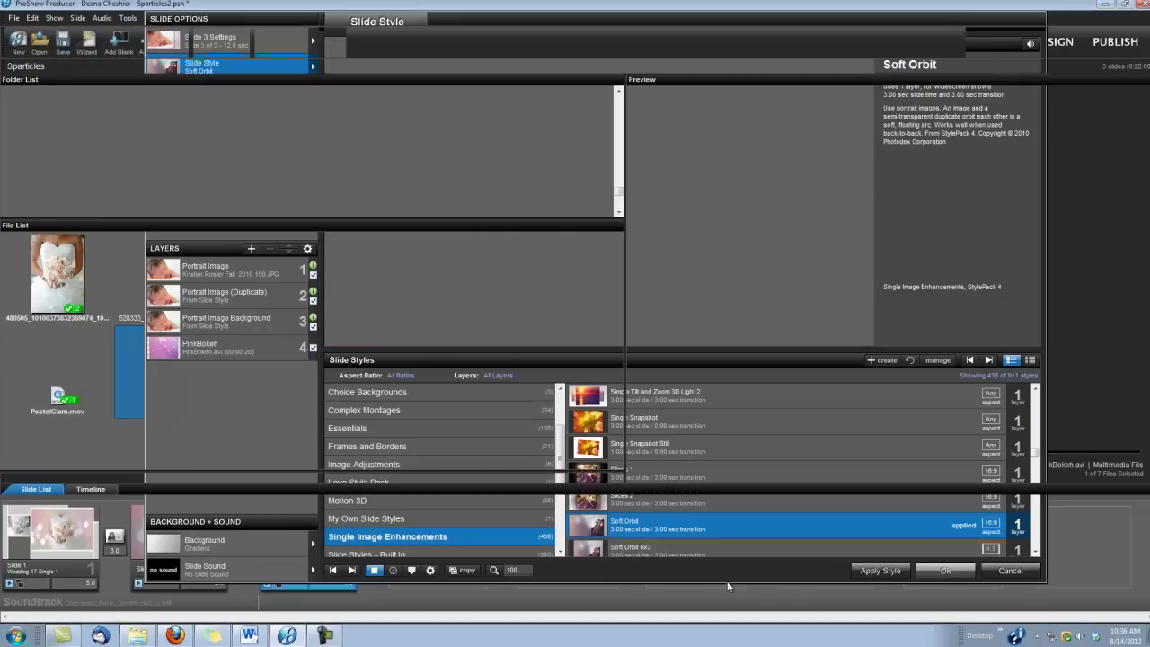